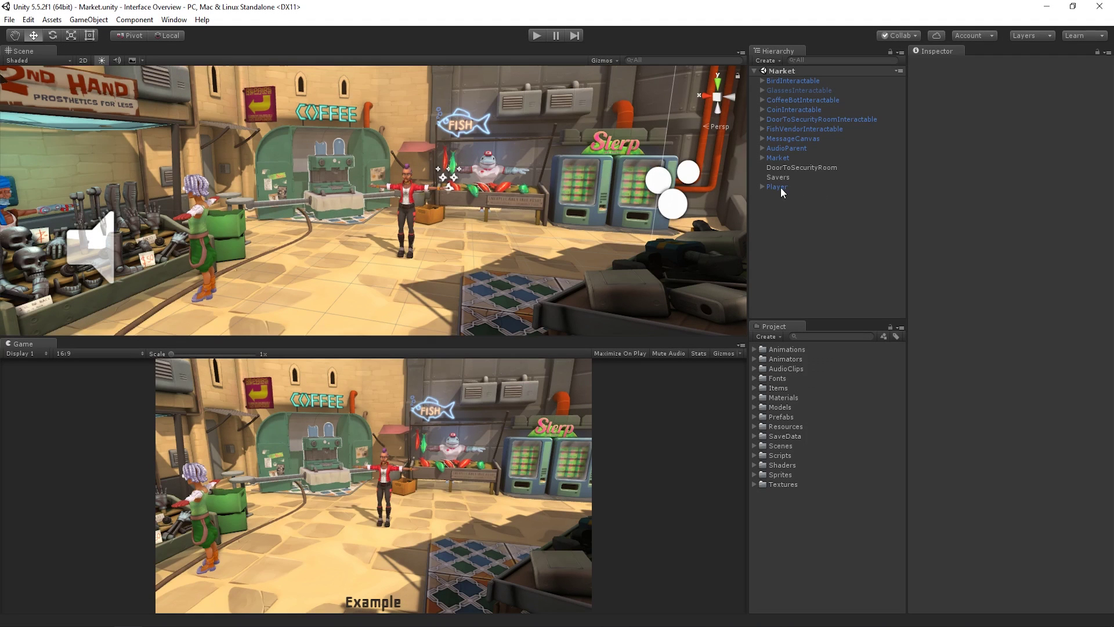
# Step: Select Player in the Hierarchy to show its Animator, Nav Mesh Agent and movement script components
pyautogui.click(778, 187)
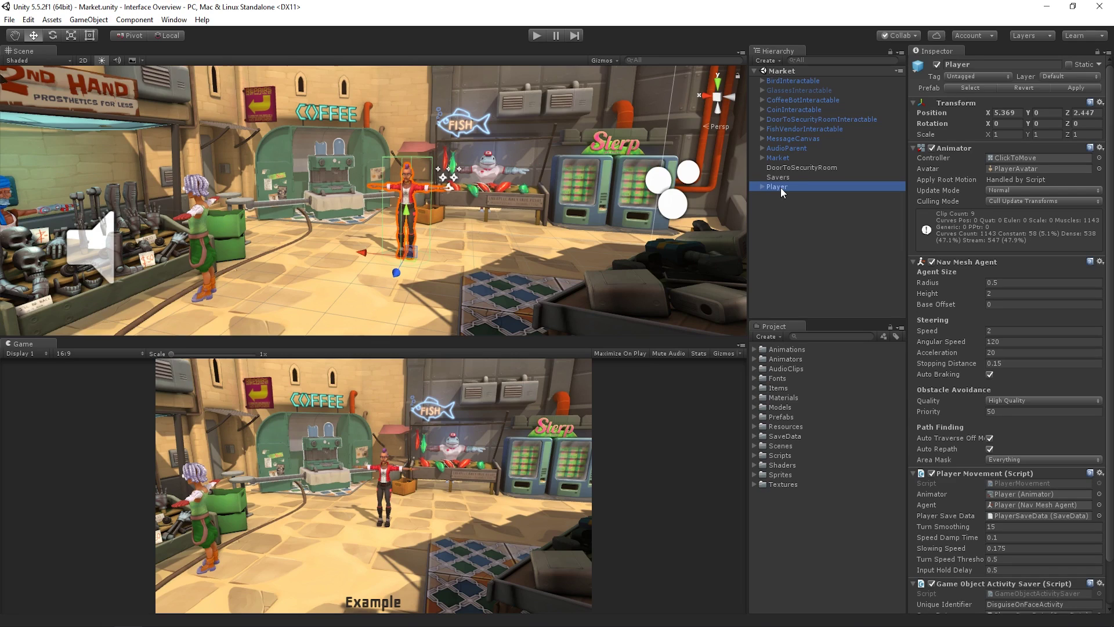
# Step: Show the project's Player Settings from the Edit menu's Project Settings
pyautogui.click(27, 19)
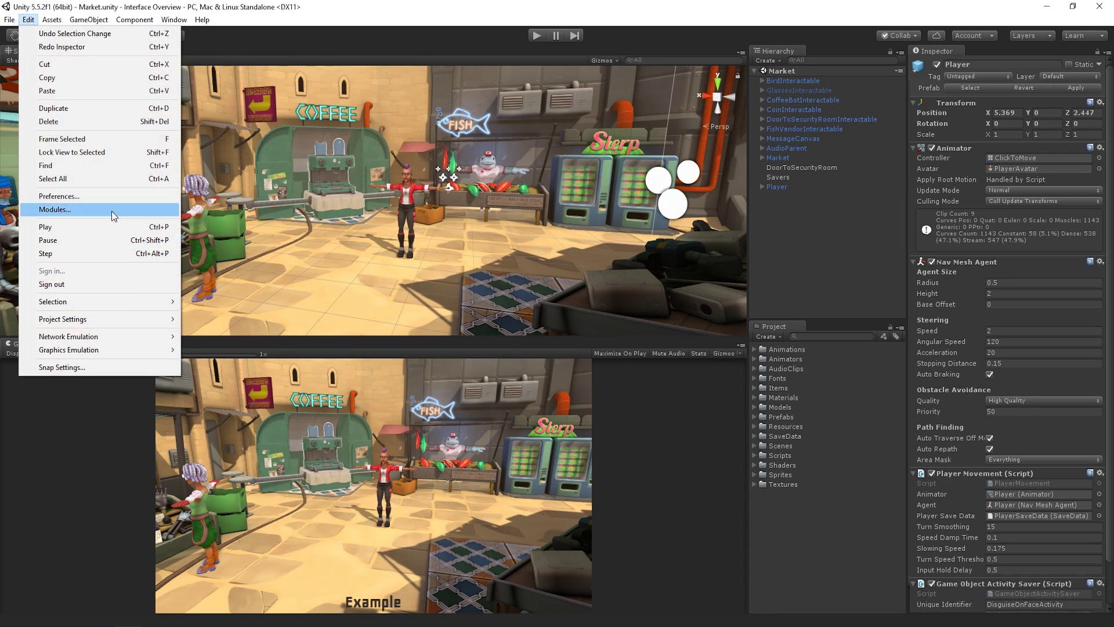
pyautogui.moveTo(87, 318)
pyautogui.click(235, 376)
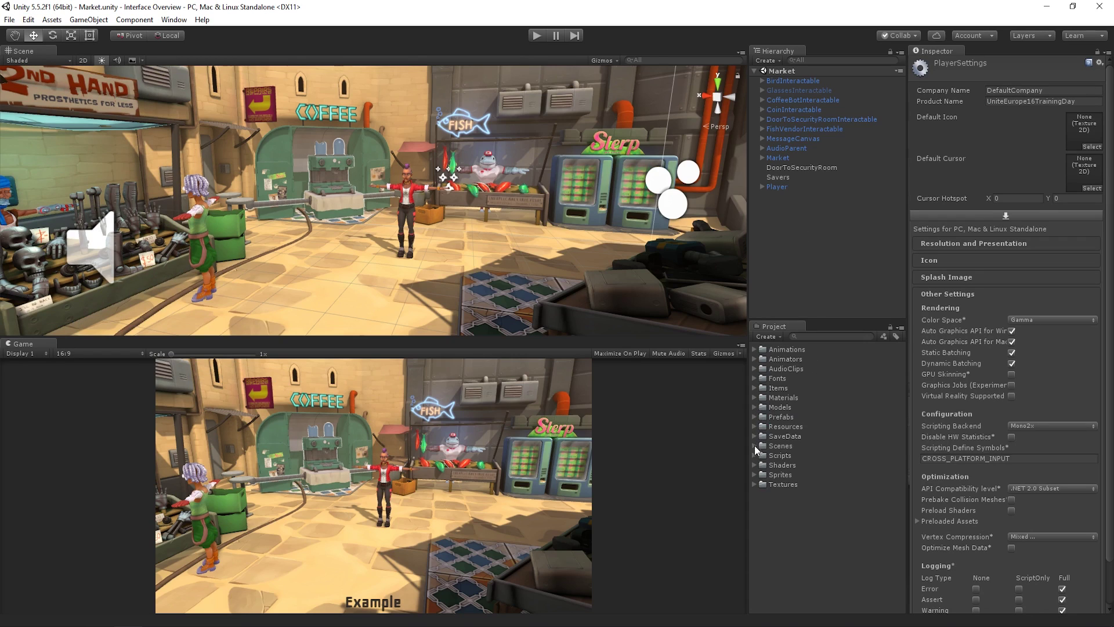
# Step: View the CoffeCupAlbedo texture's import settings, then collapse Textures to empty the Inspector
pyautogui.click(754, 483)
pyautogui.click(788, 534)
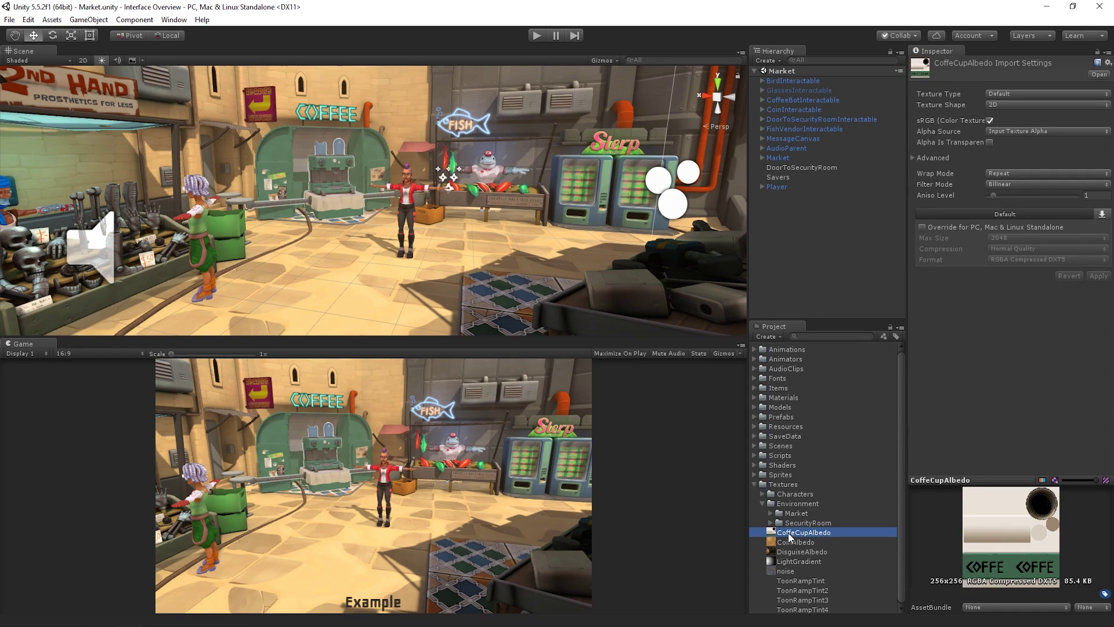
pyautogui.click(754, 484)
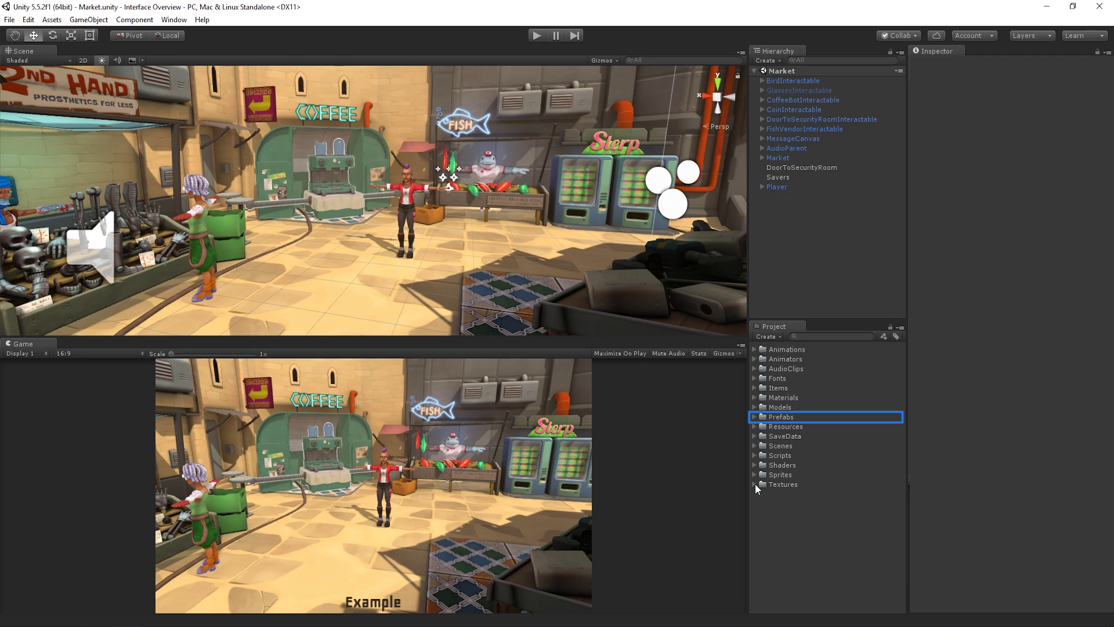
# Step: Select Player in the Hierarchy again, showing Transform through Game Object Activity Saver
pyautogui.click(785, 187)
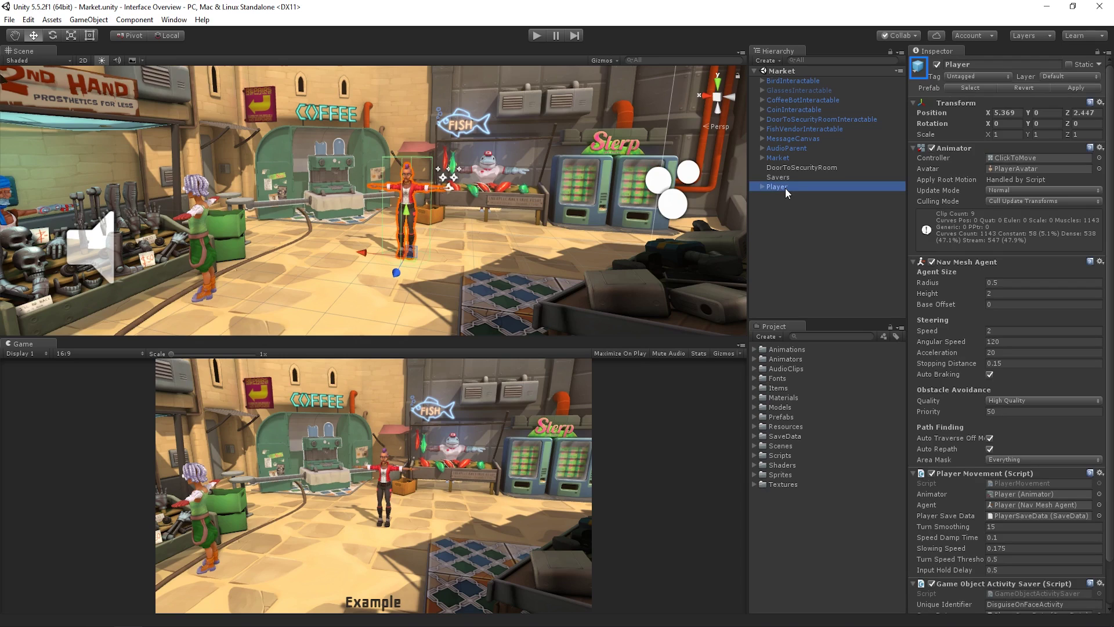
pyautogui.click(914, 69)
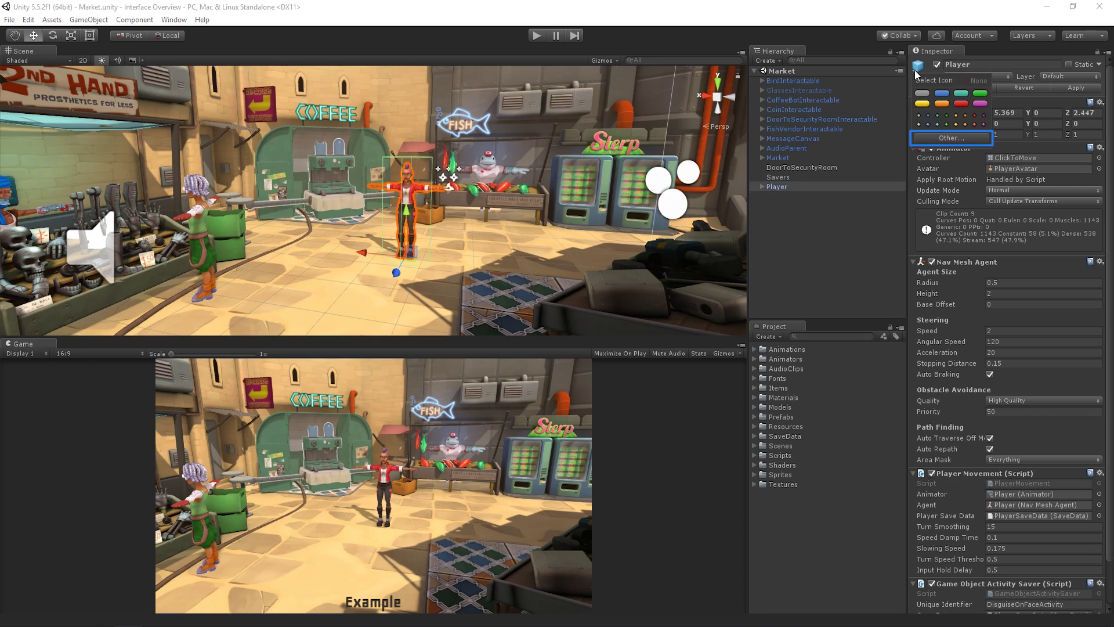
pyautogui.click(914, 70)
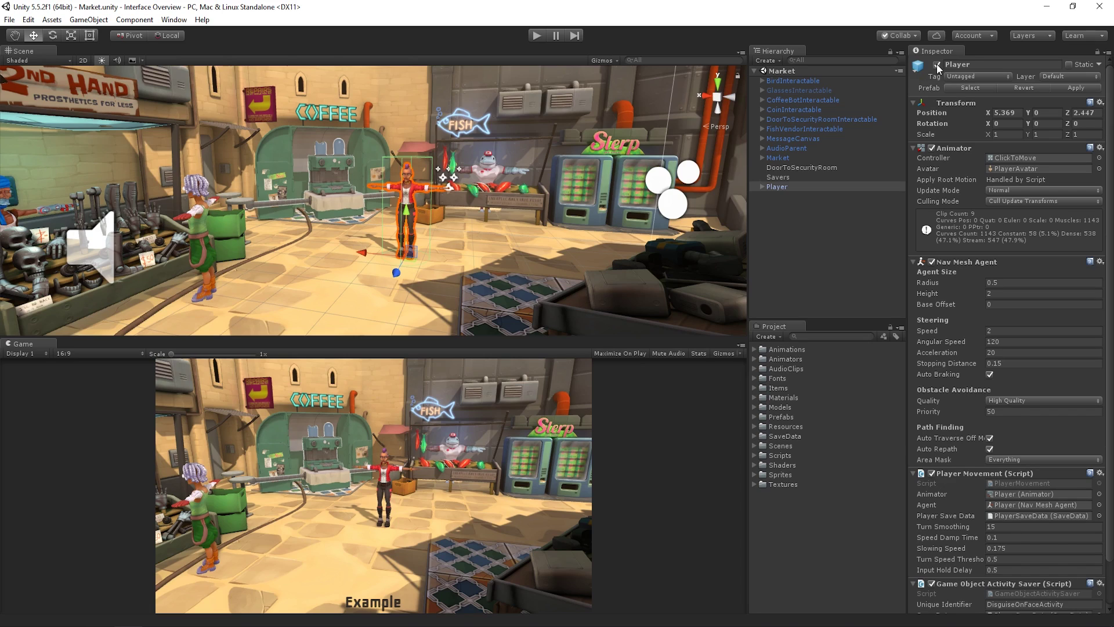
# Step: Deactivate the Player with its active checkbox, then reactivate it so it reappears
pyautogui.click(936, 65)
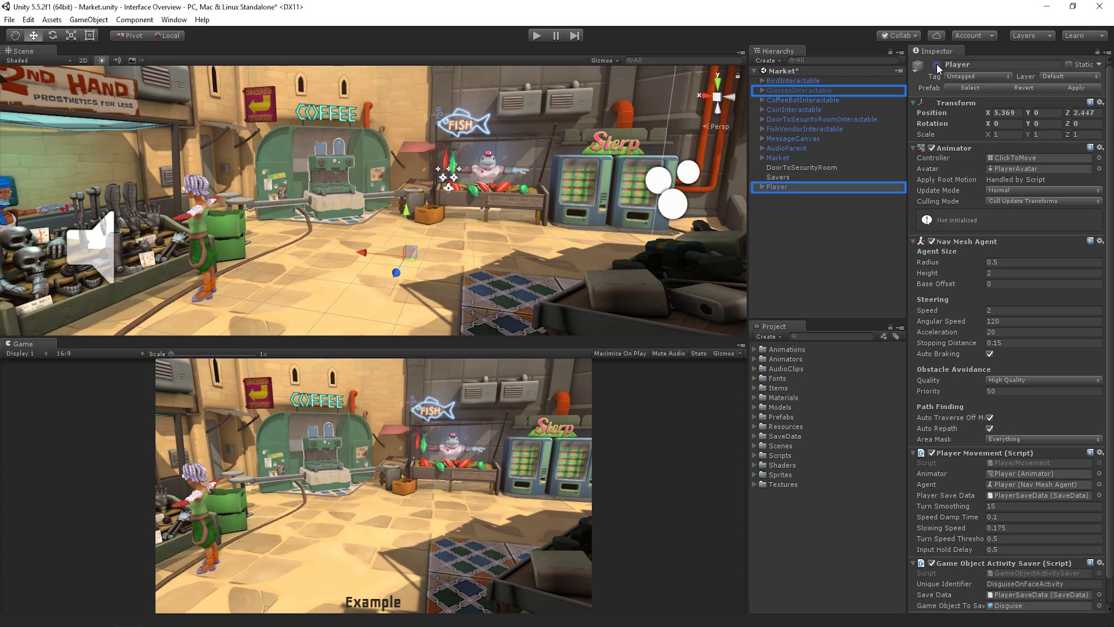
pyautogui.click(937, 65)
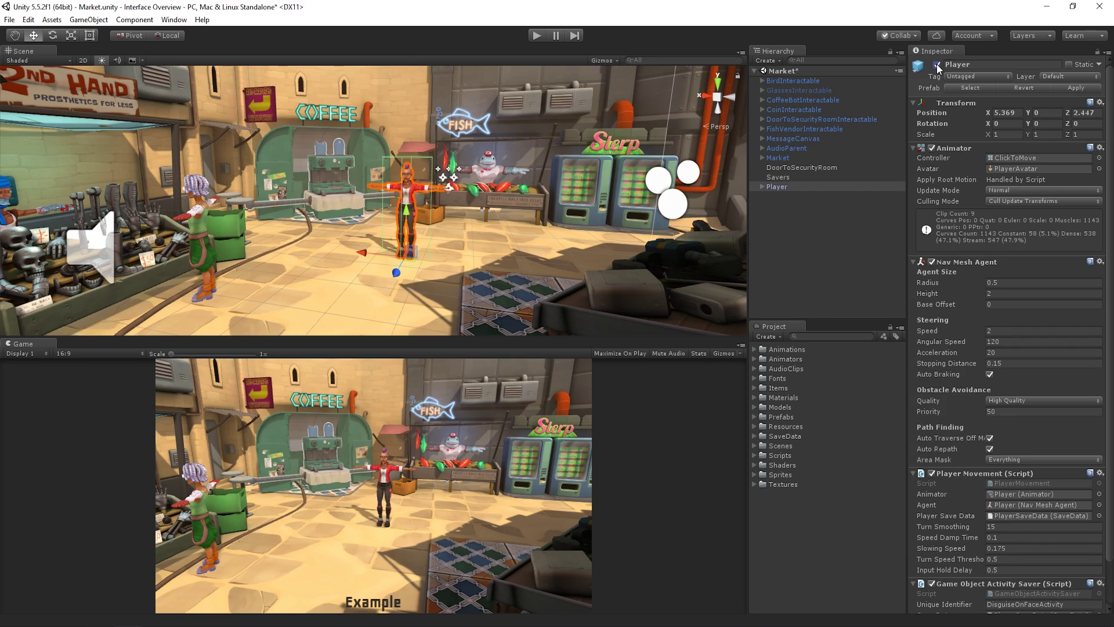
# Step: Rename the Player object to 'New Name' in the Inspector name field
pyautogui.click(958, 64)
pyautogui.write('New Name')
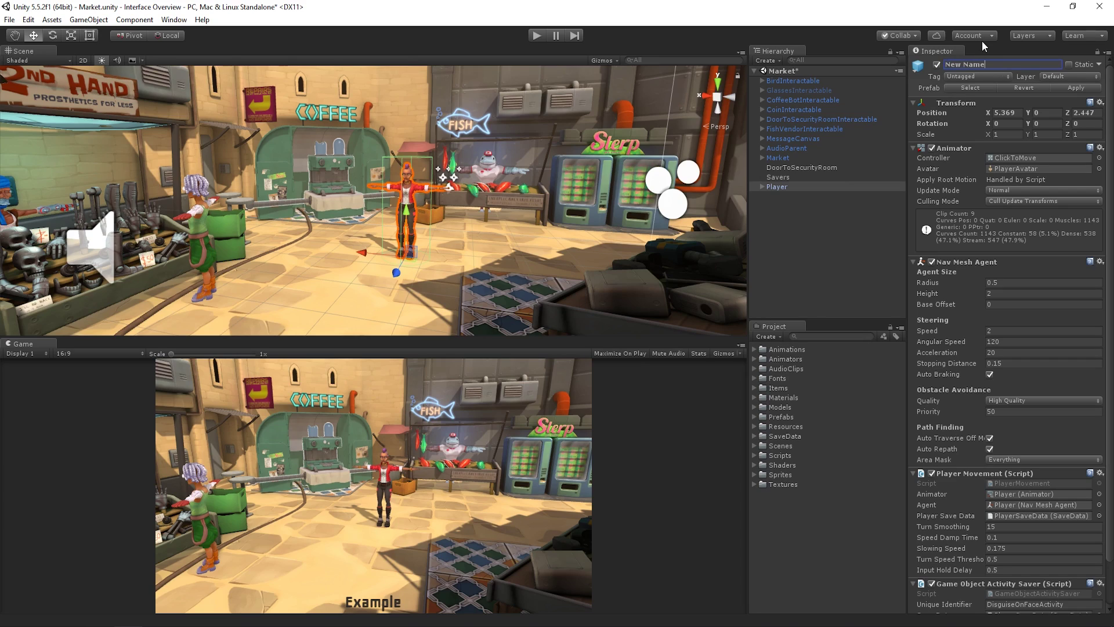
pyautogui.press('Return')
# Step: Rename the object back to 'Player'
pyautogui.click(977, 64)
pyautogui.write('Player')
pyautogui.press('Return')
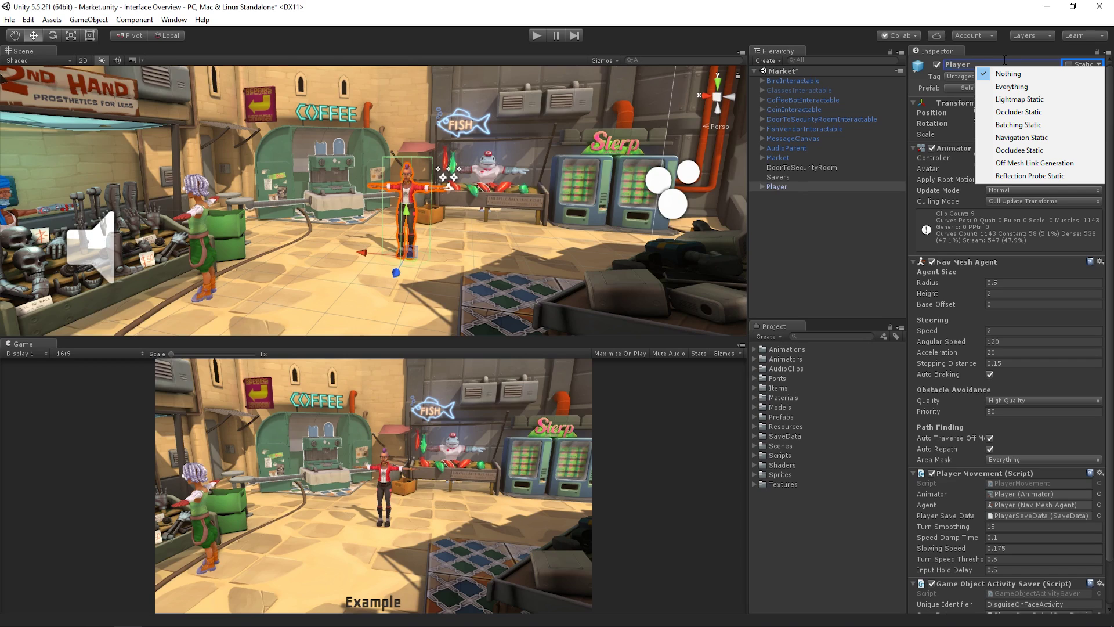
# Step: Dismiss the Static flags list and show the Player's Tag choices, still Untagged
pyautogui.click(1004, 60)
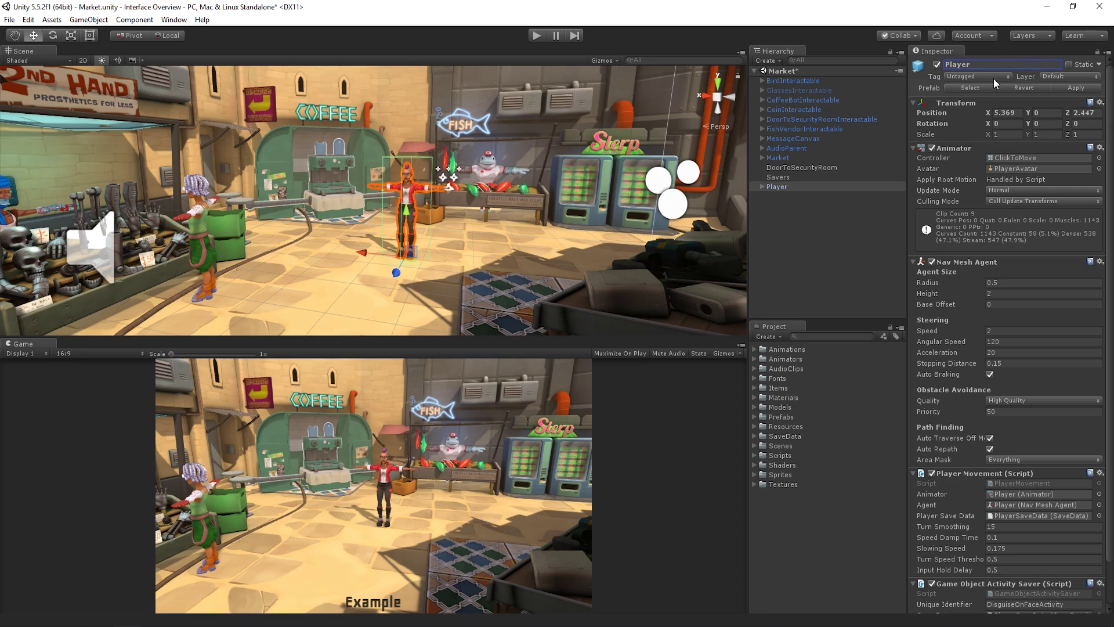
pyautogui.click(993, 75)
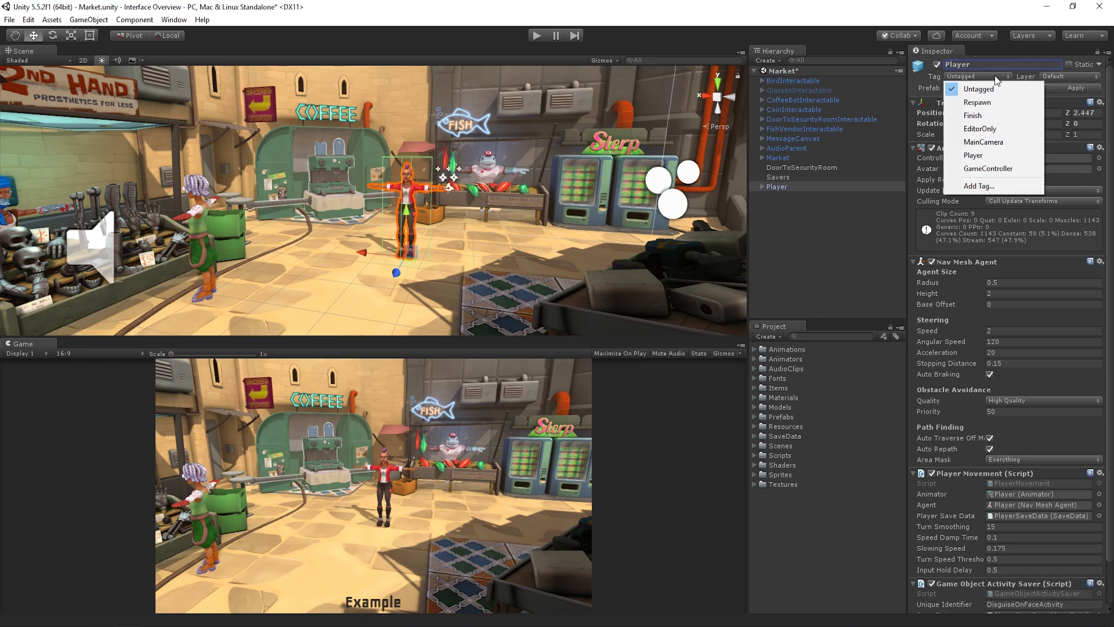
# Step: Show the Player's Layer list: Default, TransparentFX, Ignore Raycast, Water, UI, Characters
pyautogui.click(1089, 82)
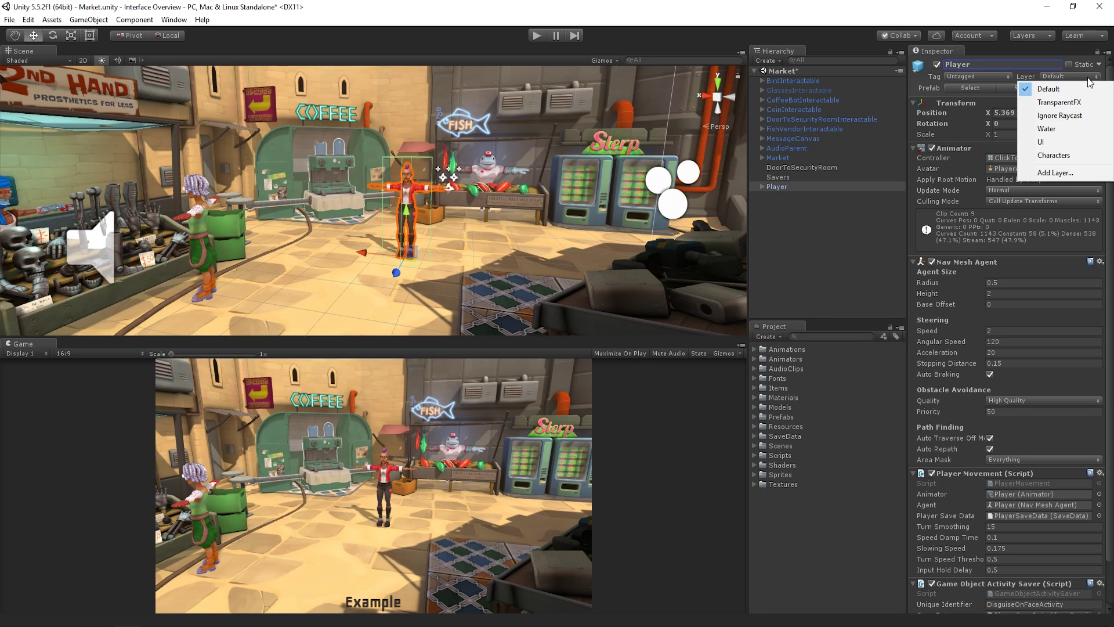
# Step: Dismiss the Layer list, keeping the Player on the Default layer
pyautogui.click(914, 81)
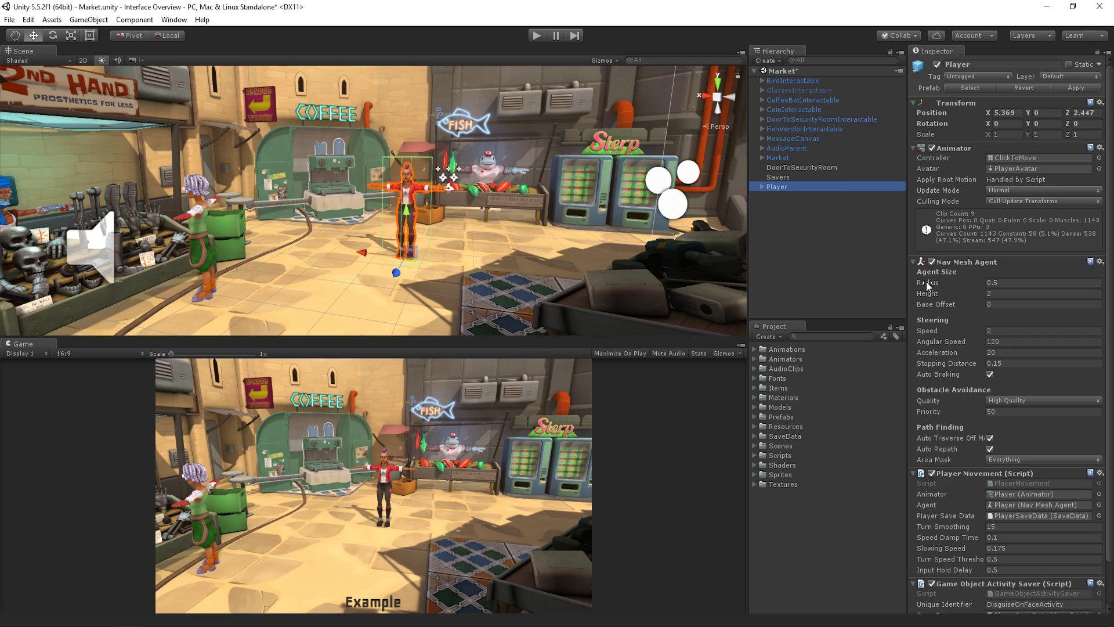
# Step: Scrub the Nav Mesh Agent Radius to about 3.92, enter 10.5, then reset it to 0.5
pyautogui.moveTo(926, 280)
pyautogui.mouseDown()
pyautogui.moveTo(965, 278)
pyautogui.moveTo(934, 284)
pyautogui.mouseUp()
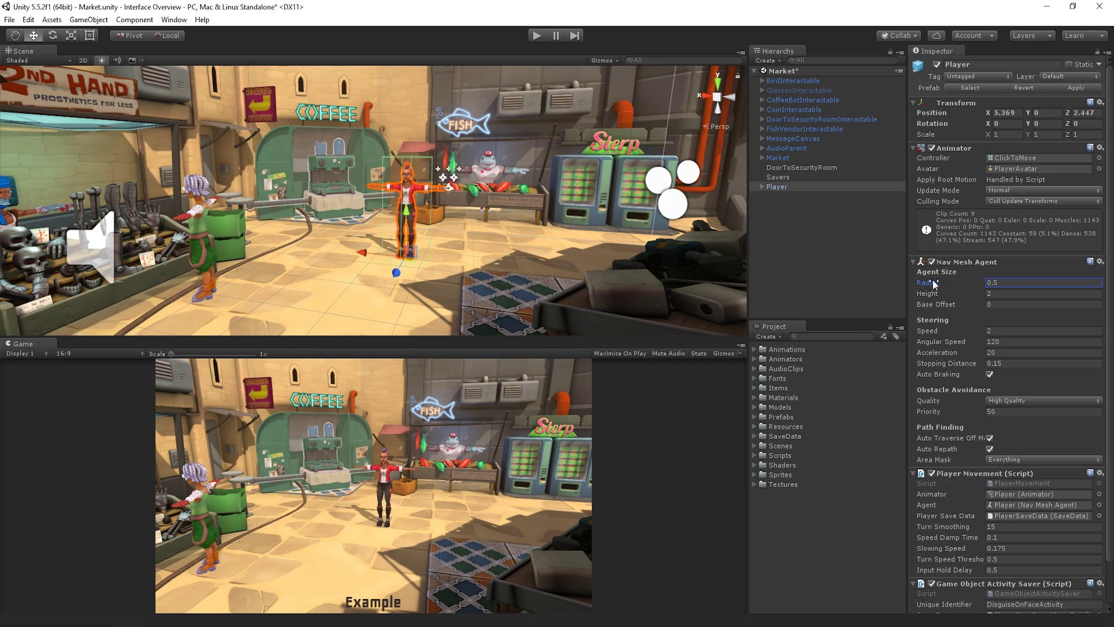
pyautogui.click(1009, 281)
pyautogui.press('Home')
pyautogui.write('1')
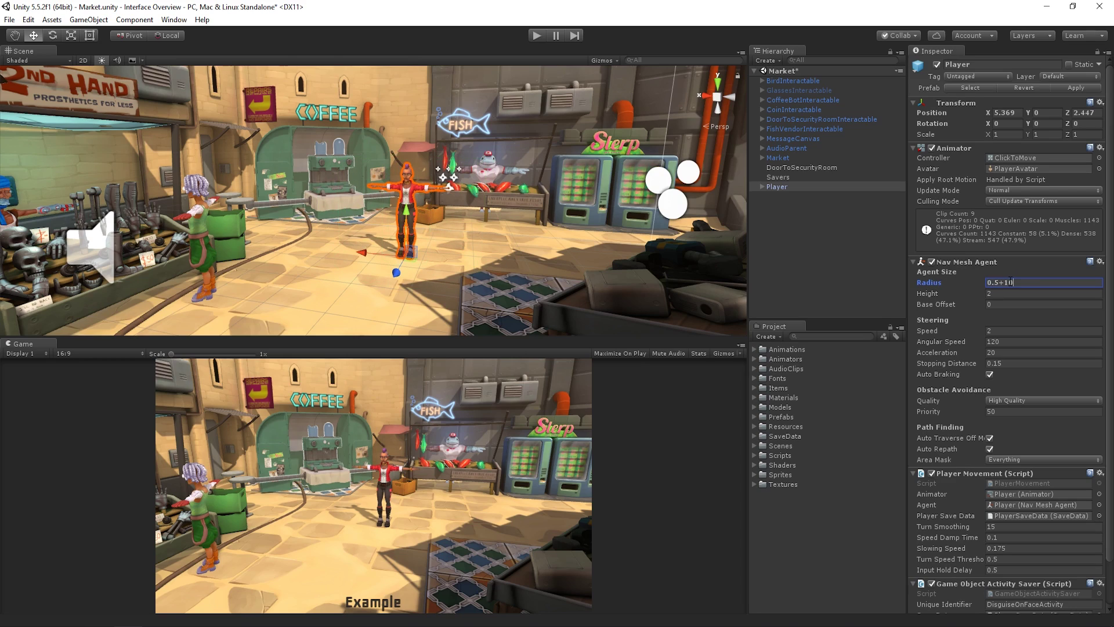
pyautogui.doubleClick(1055, 283)
pyautogui.write('0.5')
# Step: Keep PlayerSaveData as Player Save Data, then drag Player over the movement script's Animator field
pyautogui.click(1098, 515)
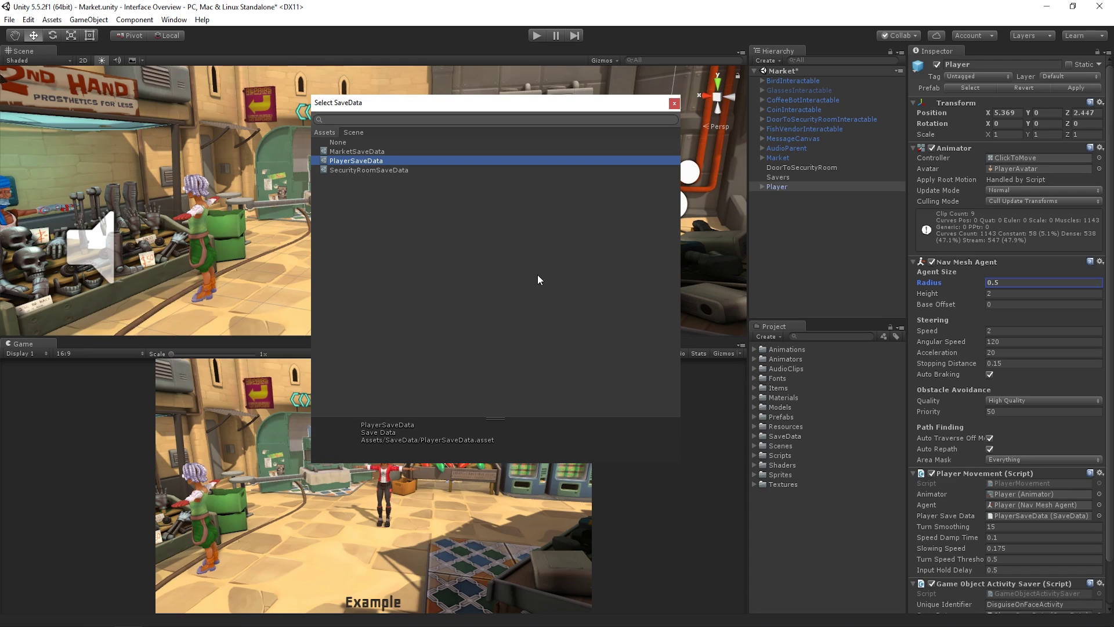
pyautogui.doubleClick(357, 166)
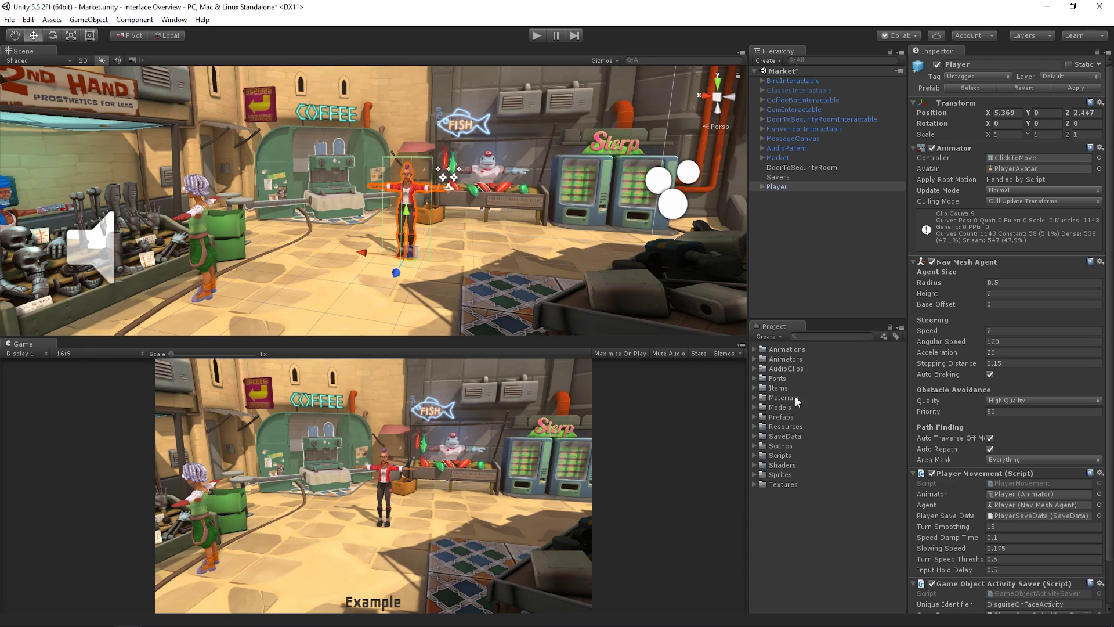
pyautogui.click(1033, 516)
pyautogui.moveTo(778, 187); pyautogui.dragTo(1035, 495)
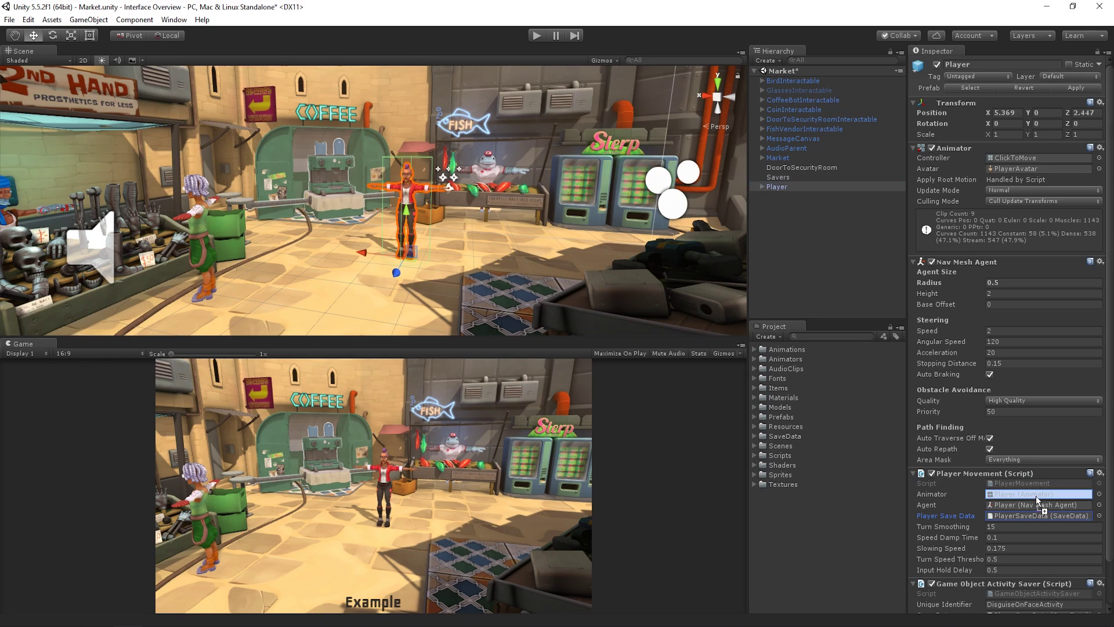
# Step: Assign Player to the Animator reference, then confirm Player Save Data rejects Player
pyautogui.moveTo(1036, 495); pyautogui.dragTo(1036, 496)
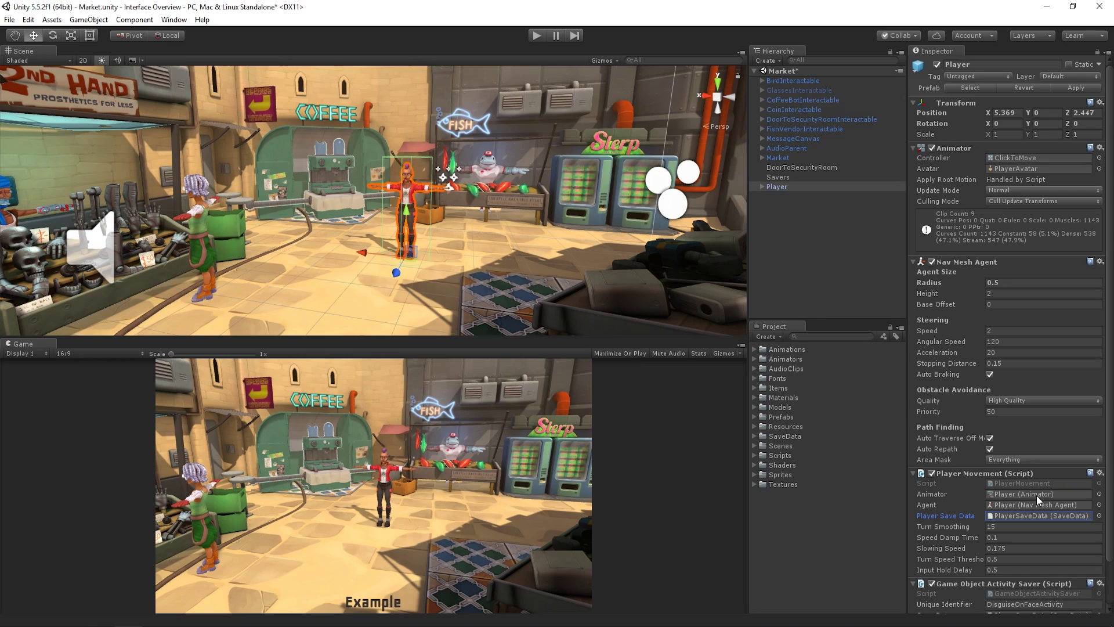
pyautogui.moveTo(791, 187); pyautogui.dragTo(1034, 515)
# Step: Ping the PlayerSaveData asset in the SaveData folder and expand Market's children in the Hierarchy
pyautogui.click(1033, 515)
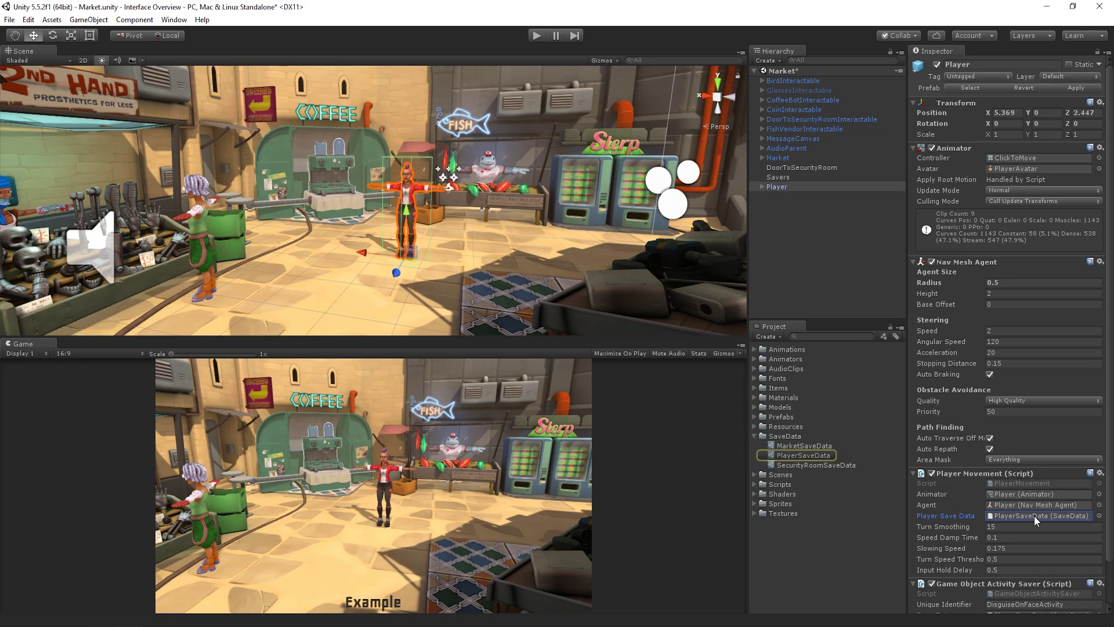
pyautogui.click(763, 158)
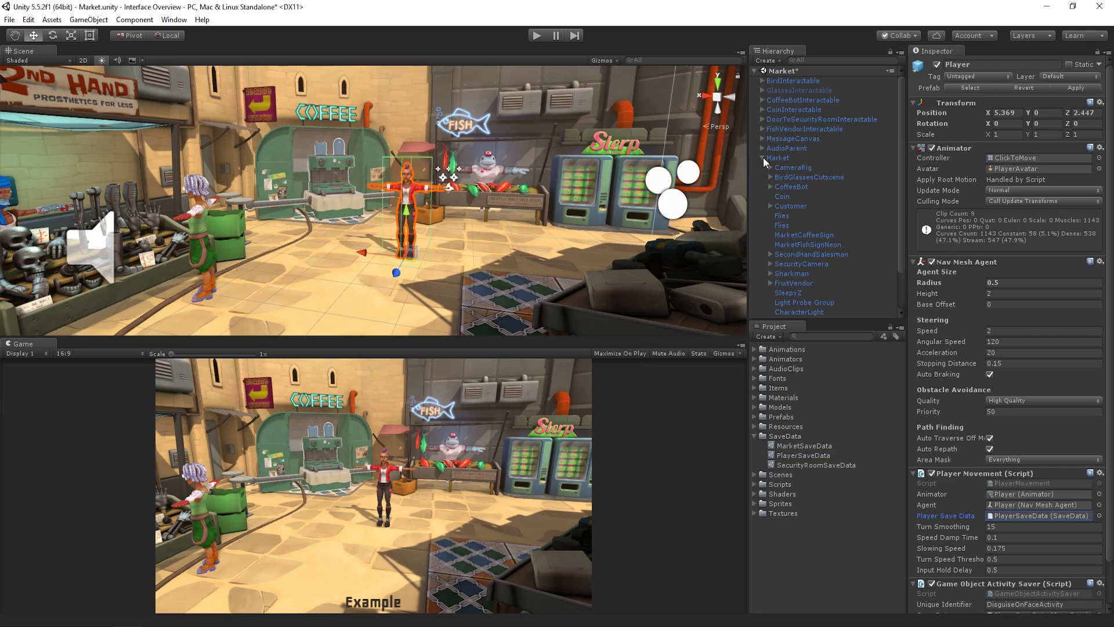
# Step: Multi-select the Market children from BirdGlassesCutscene through SecondHandSalesman
pyautogui.click(786, 178)
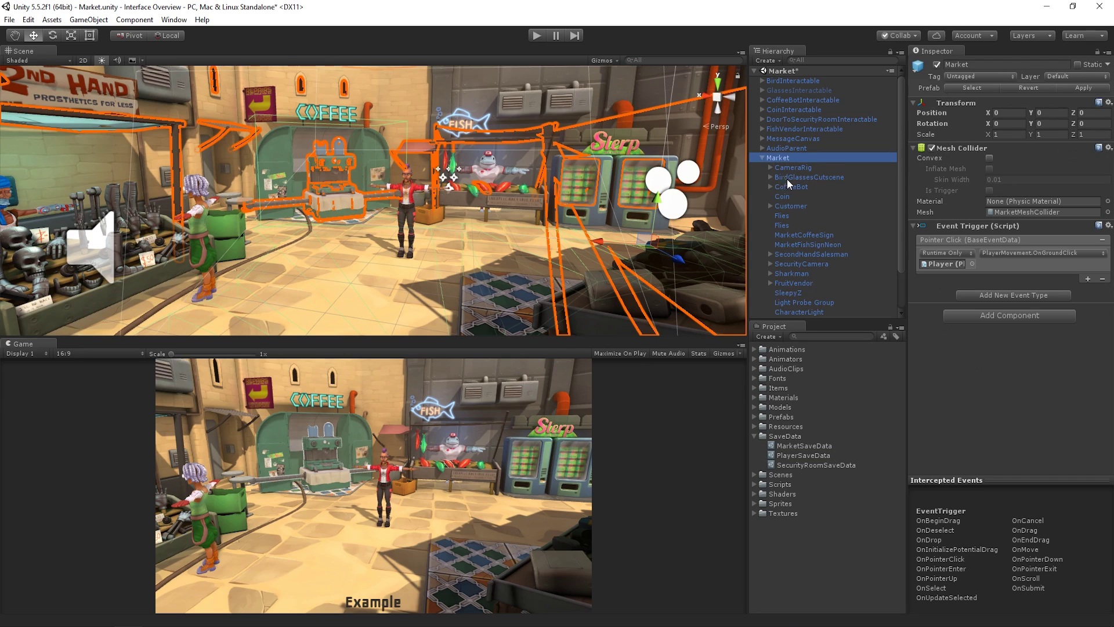
pyautogui.keyDown('shift'); pyautogui.click(795, 254); pyautogui.keyUp('shift')
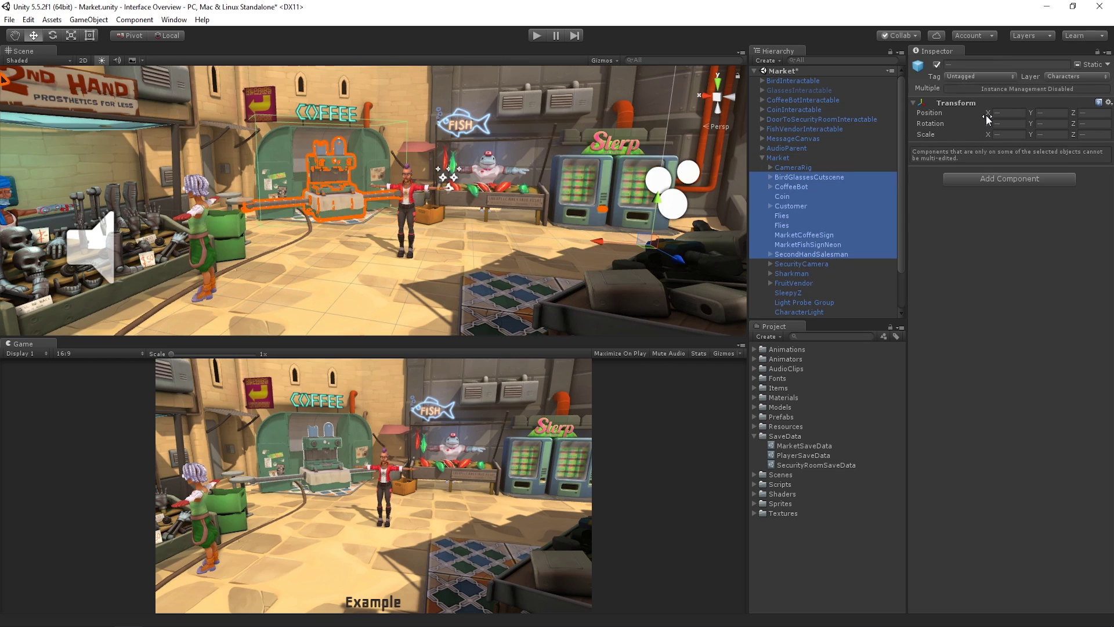
# Step: Shift all selected objects along X together, then select Player
pyautogui.moveTo(988, 119)
pyautogui.mouseDown()
pyautogui.moveTo(1012, 113)
pyautogui.moveTo(938, 116)
pyautogui.moveTo(990, 114)
pyautogui.moveTo(978, 112)
pyautogui.mouseUp()
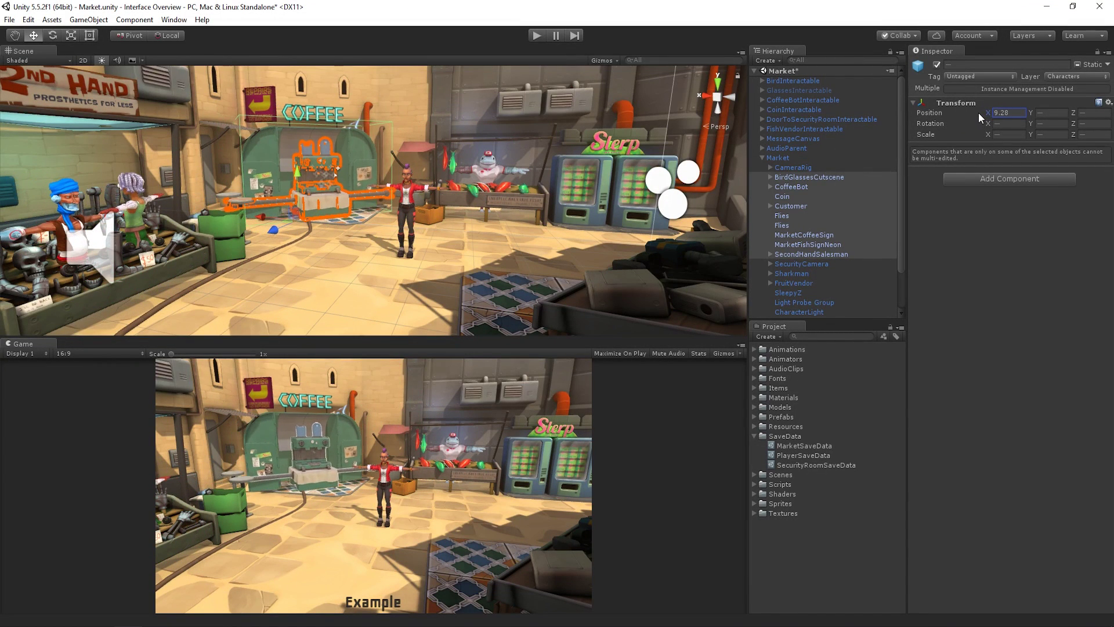
pyautogui.click(778, 186)
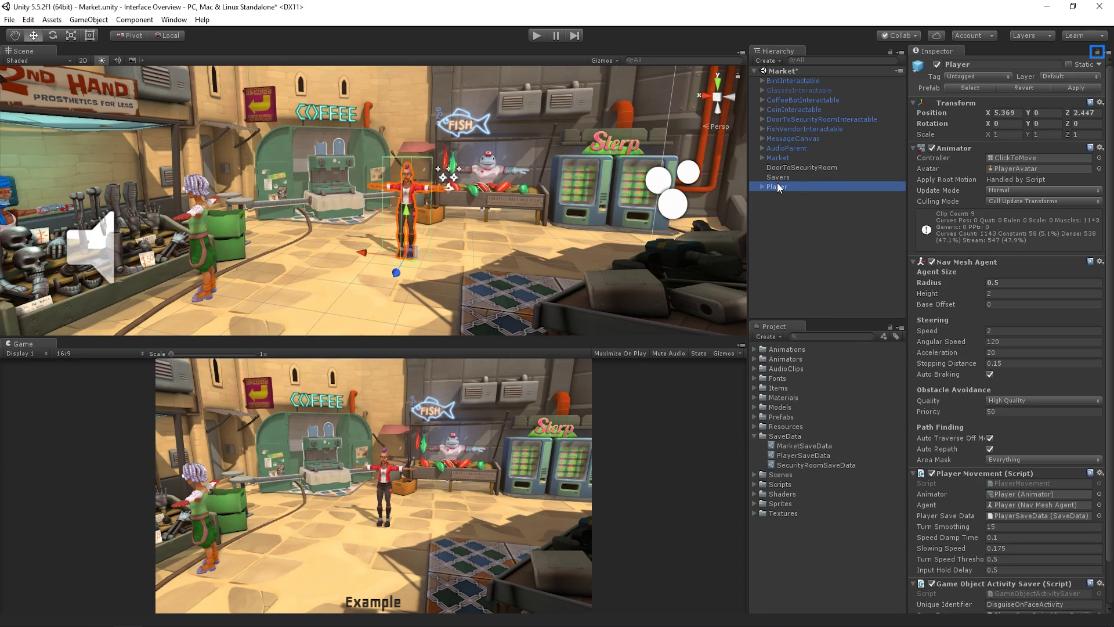
# Step: Lock the Inspector on Player, then select FishVendorInteractable and CoffeeBotInteractable to test it
pyautogui.click(1100, 56)
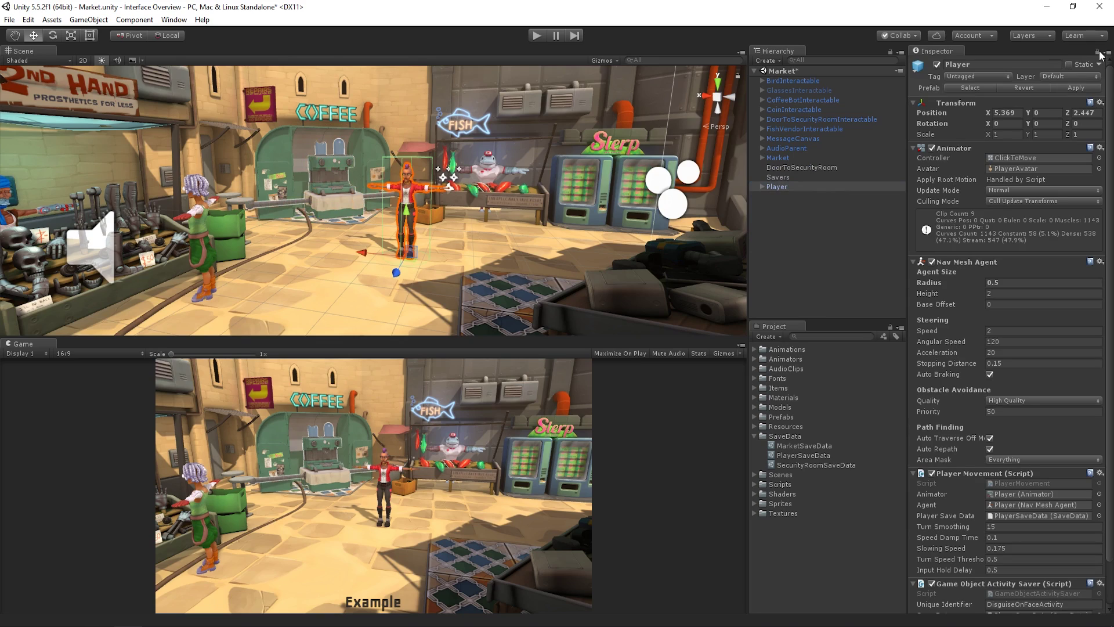
pyautogui.click(804, 129)
pyautogui.click(803, 101)
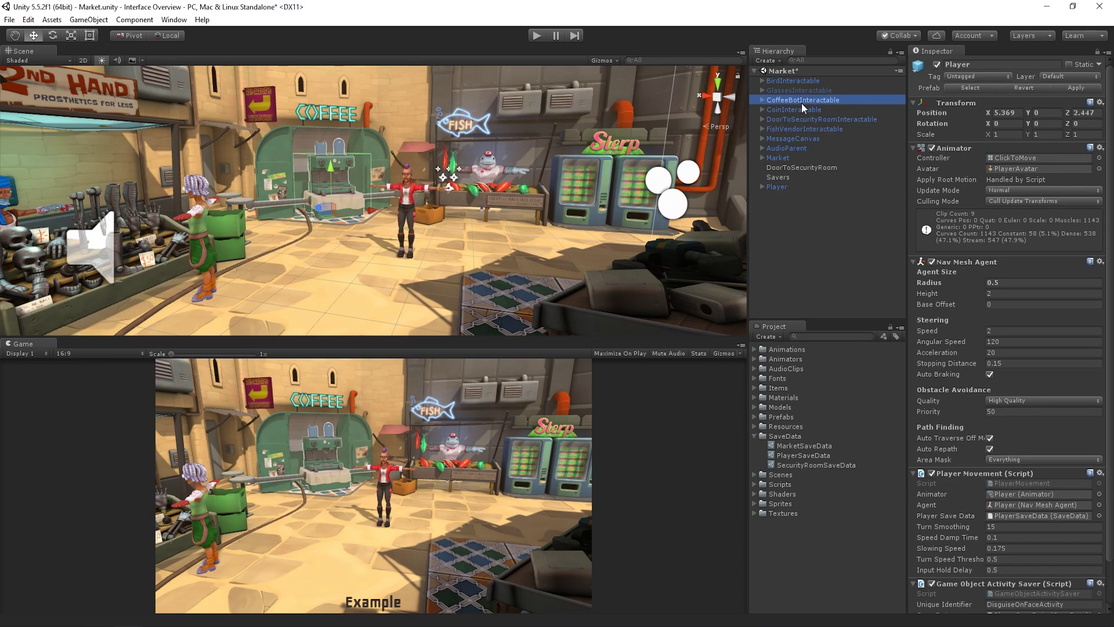
pyautogui.click(796, 130)
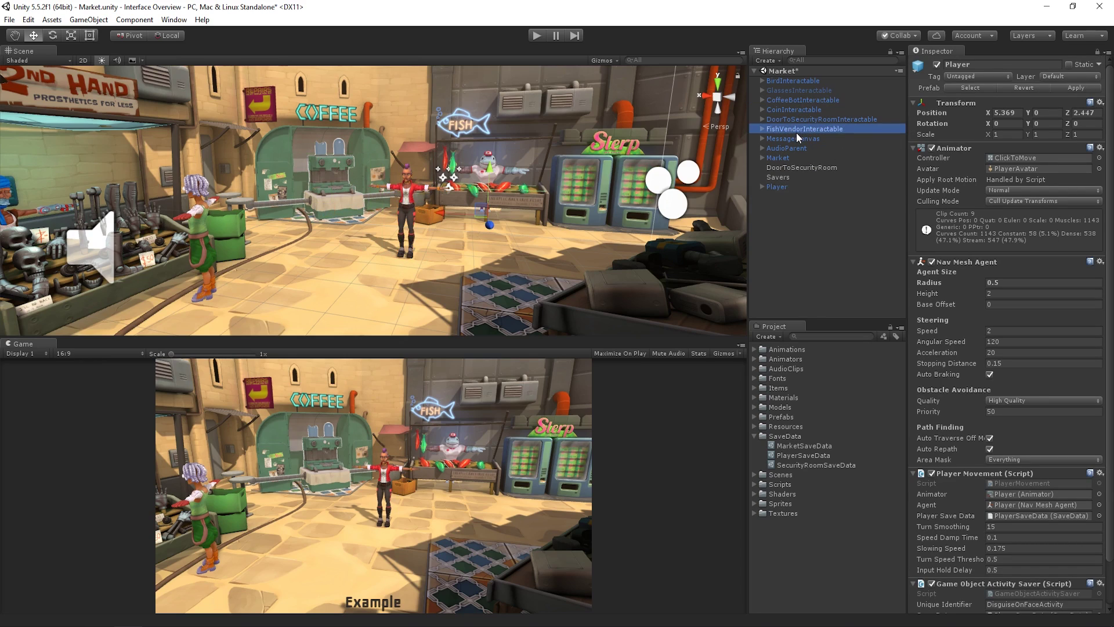
pyautogui.click(780, 187)
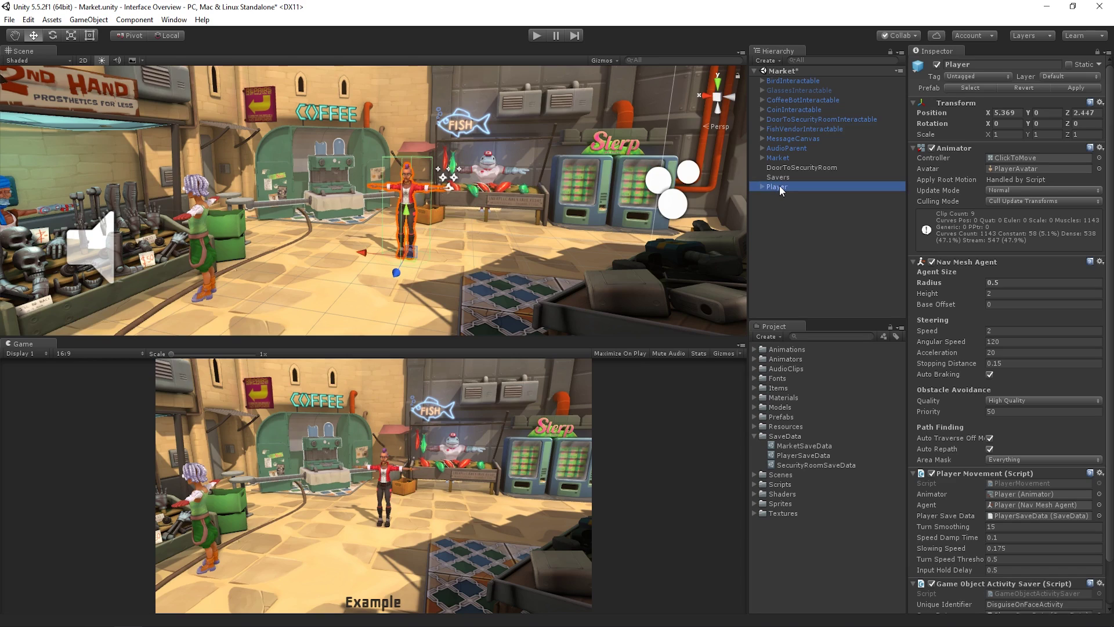
# Step: Add a second Inspector tab and dock it below the locked Inspector
pyautogui.click(1107, 52)
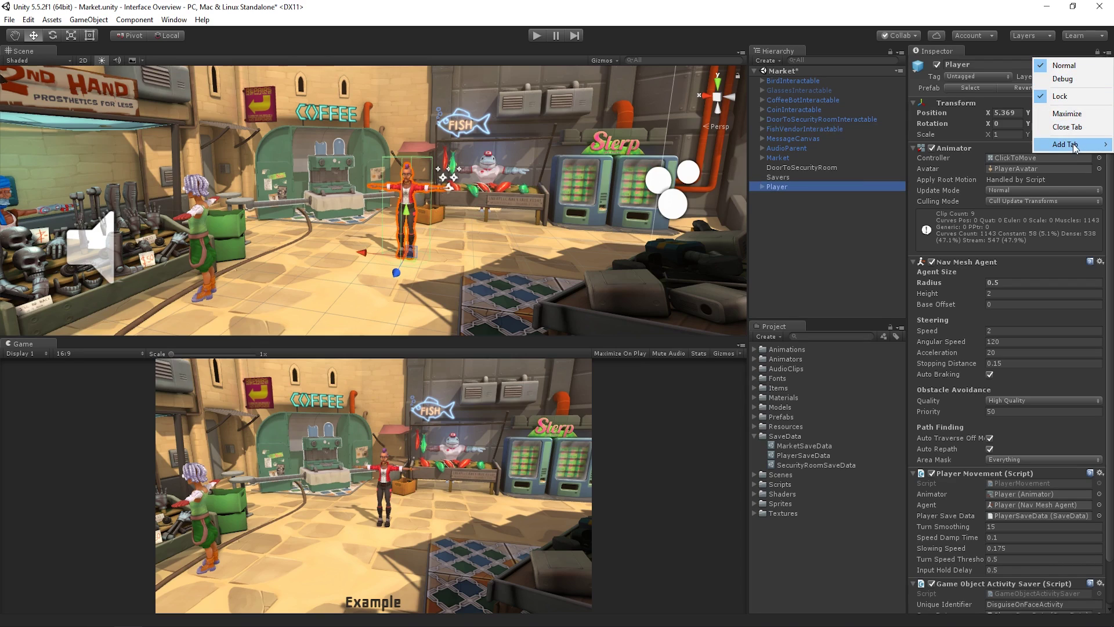
pyautogui.moveTo(1072, 145)
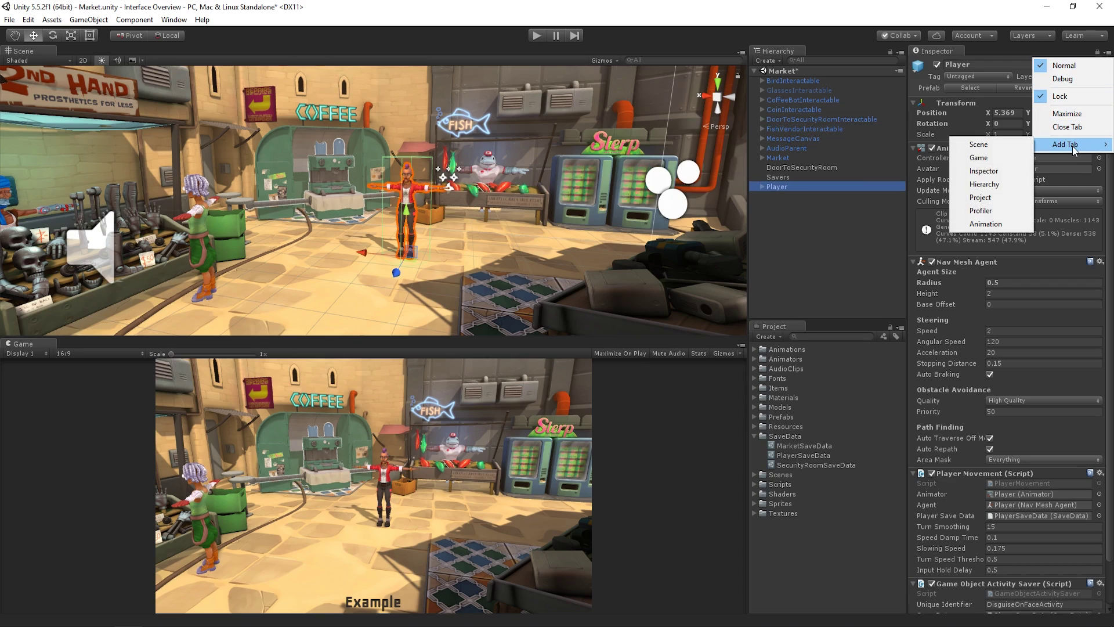
pyautogui.click(999, 169)
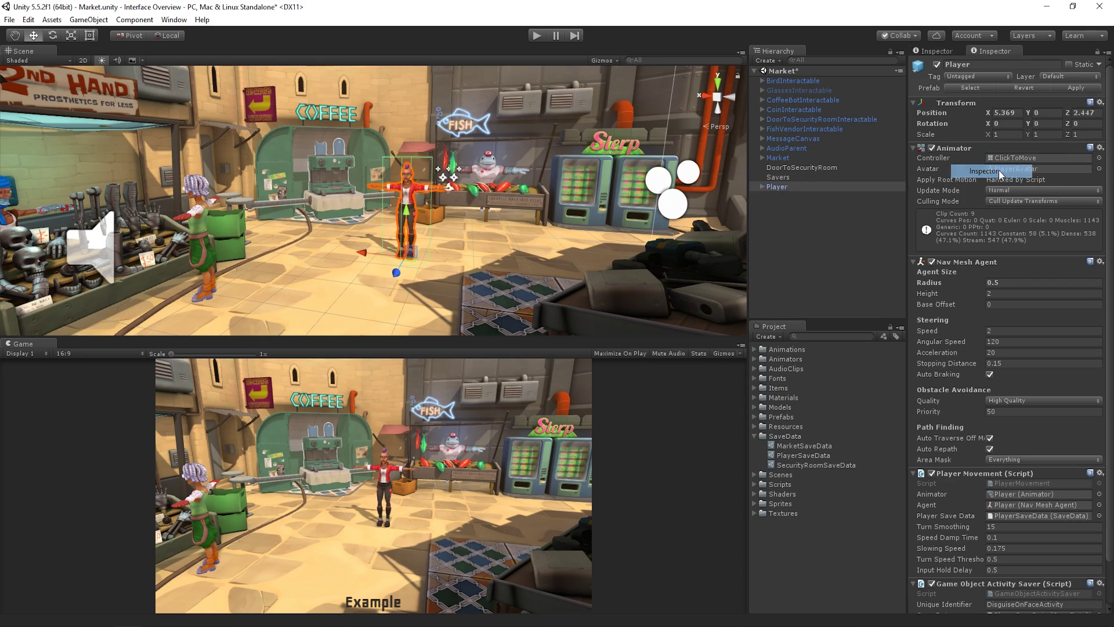
pyautogui.moveTo(987, 48); pyautogui.dragTo(1014, 498)
pyautogui.moveTo(1010, 428); pyautogui.dragTo(1005, 335)
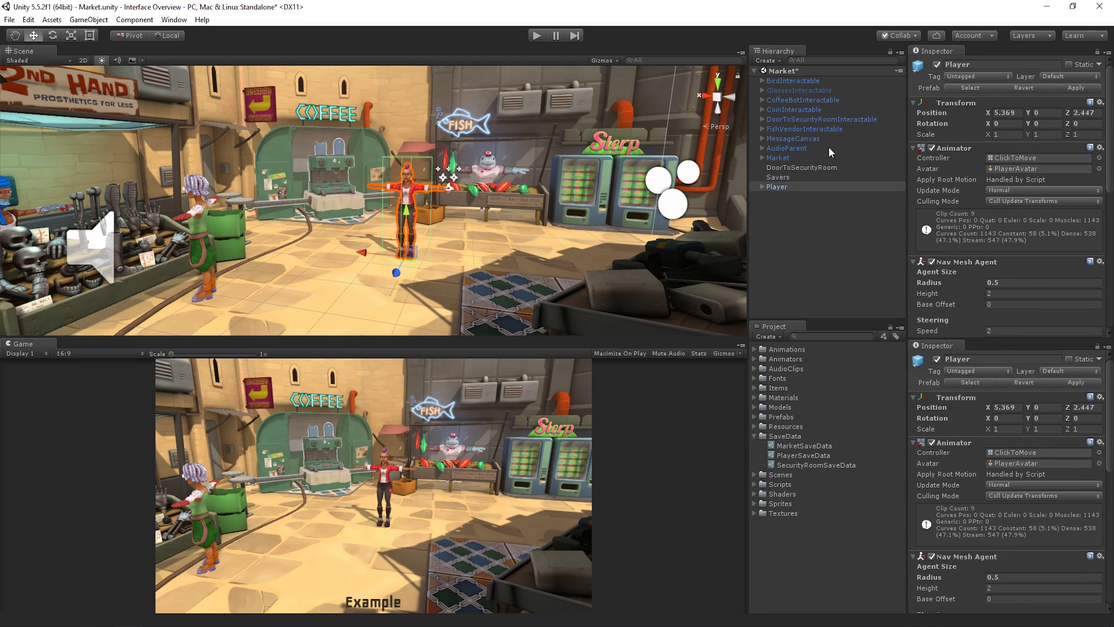
# Step: Select AudioParent, FishVendorInteractable, CoinInteractable, MessageCanvas and Player to see the second Inspector follow
pyautogui.click(803, 148)
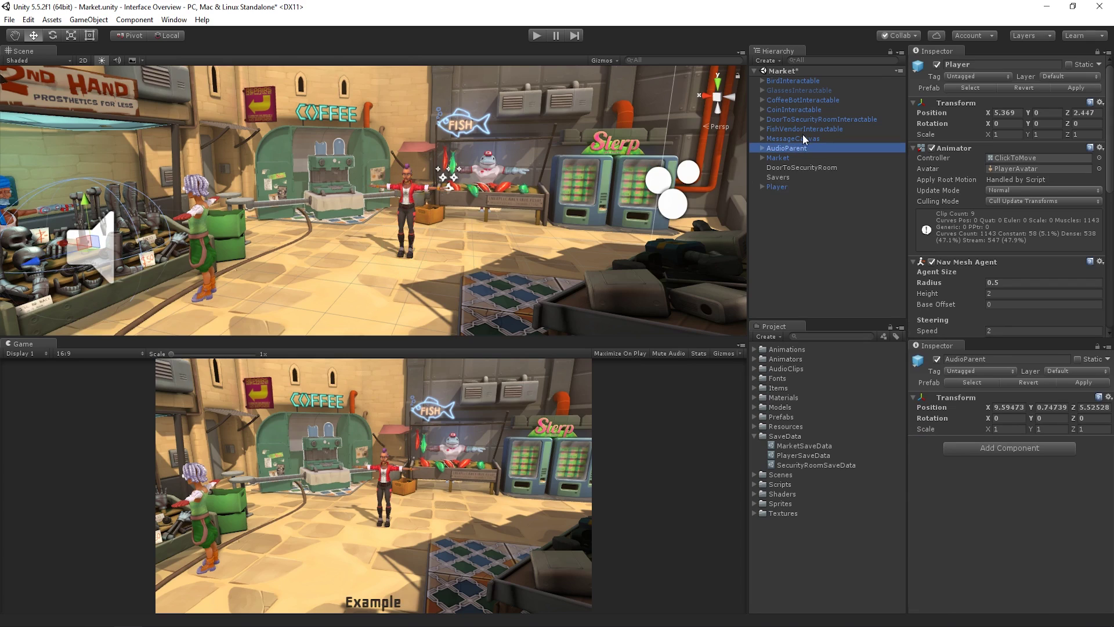
pyautogui.click(804, 129)
pyautogui.click(803, 109)
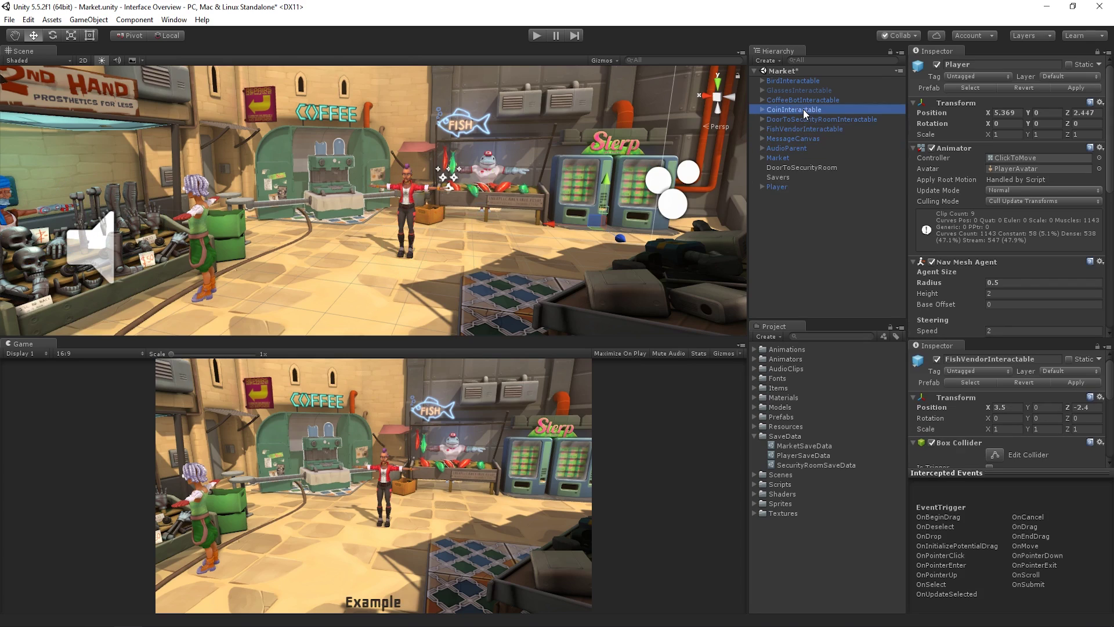
pyautogui.click(795, 132)
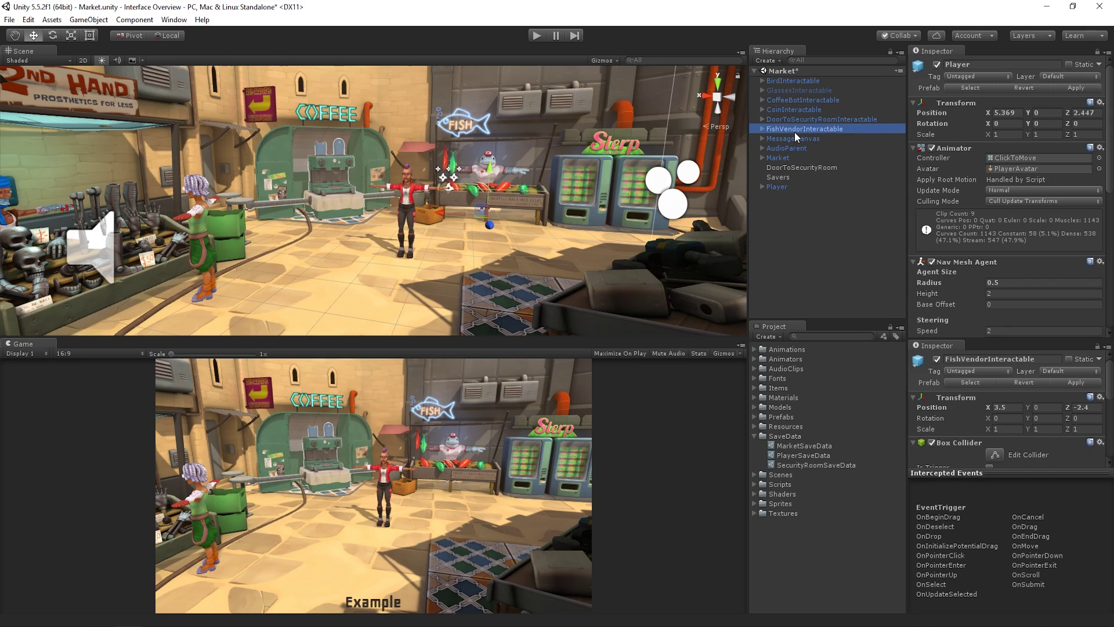
pyautogui.click(793, 141)
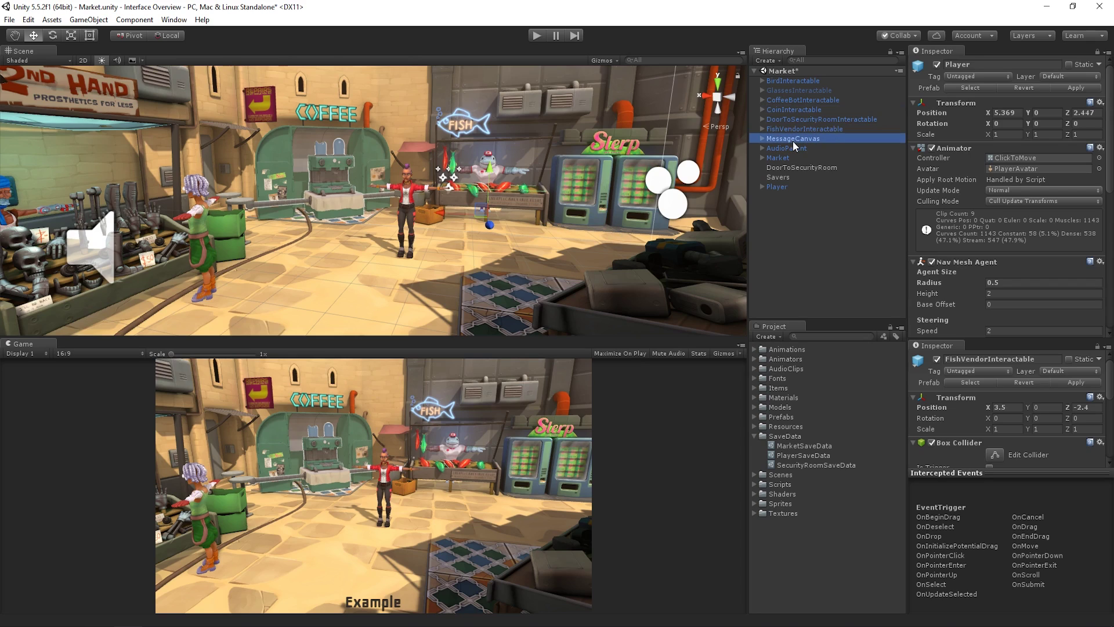
pyautogui.click(779, 187)
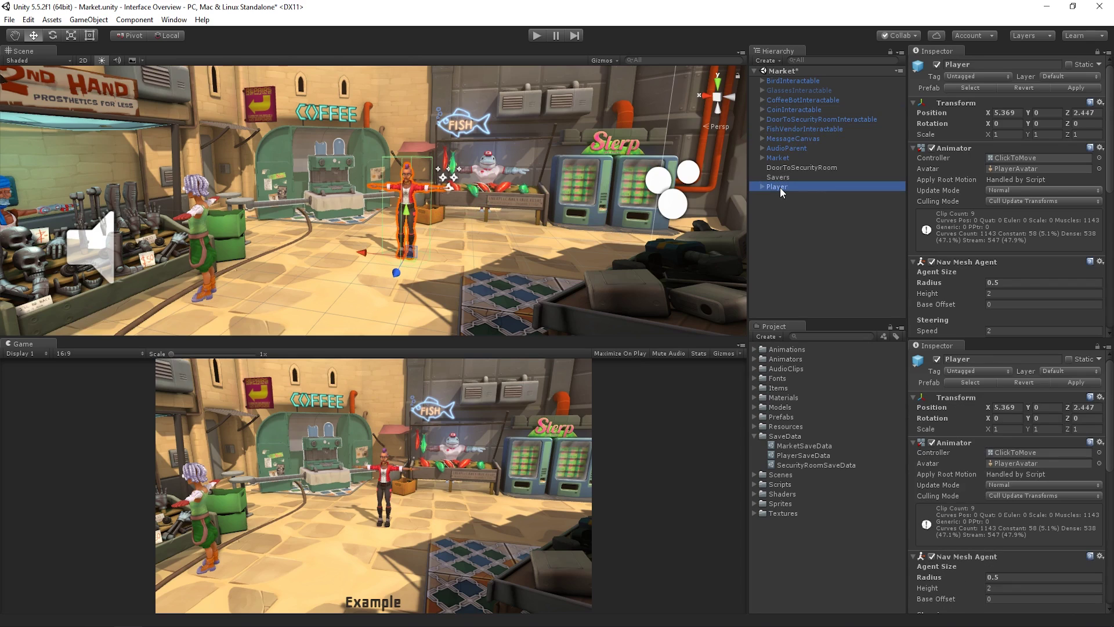
# Step: Close the lower Inspector tab, then select MessageCanvas and Player to confirm it follows selection
pyautogui.click(1107, 347)
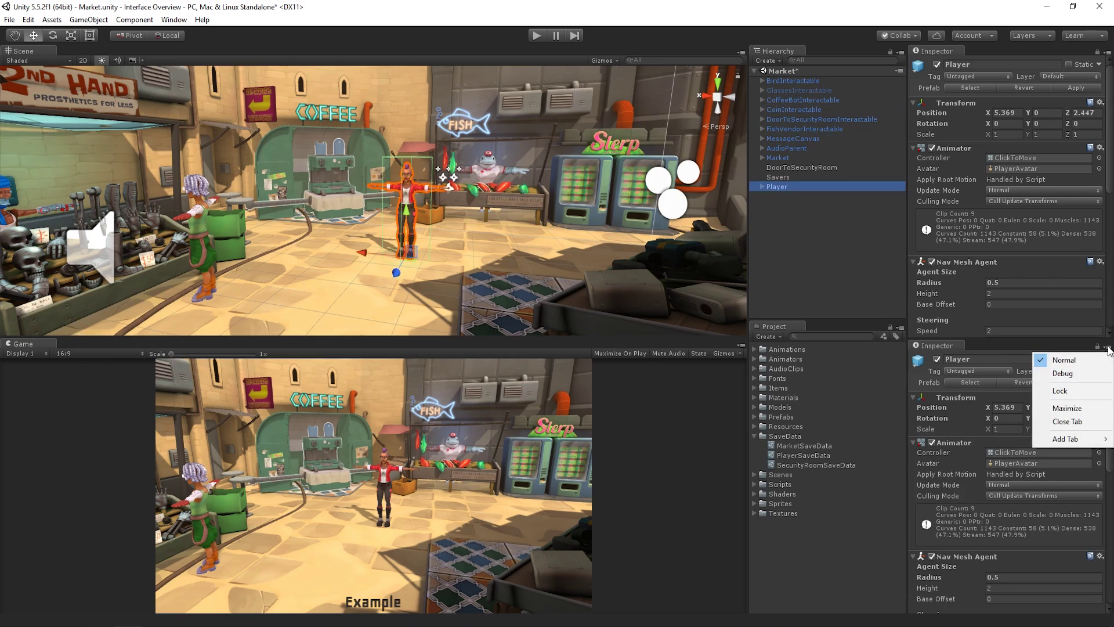
pyautogui.click(1088, 427)
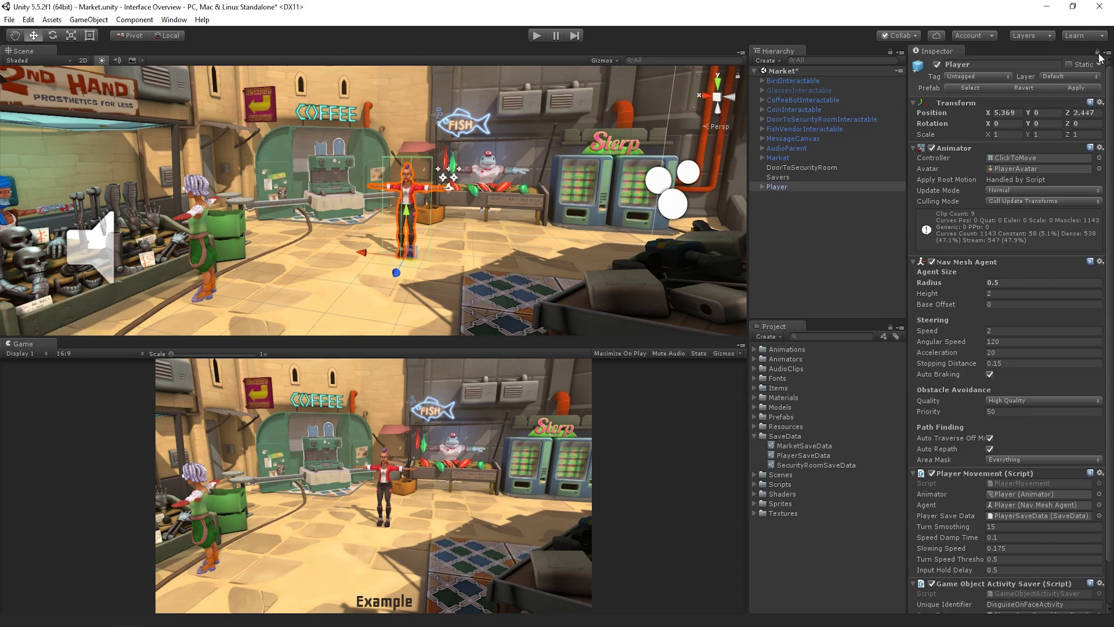
pyautogui.click(786, 138)
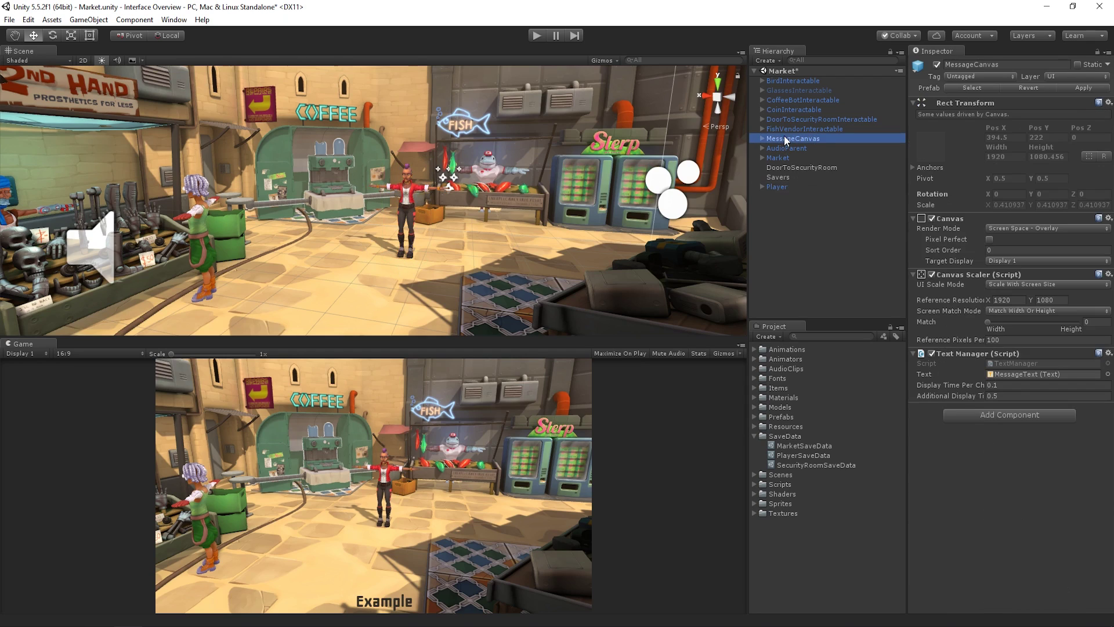
pyautogui.click(780, 188)
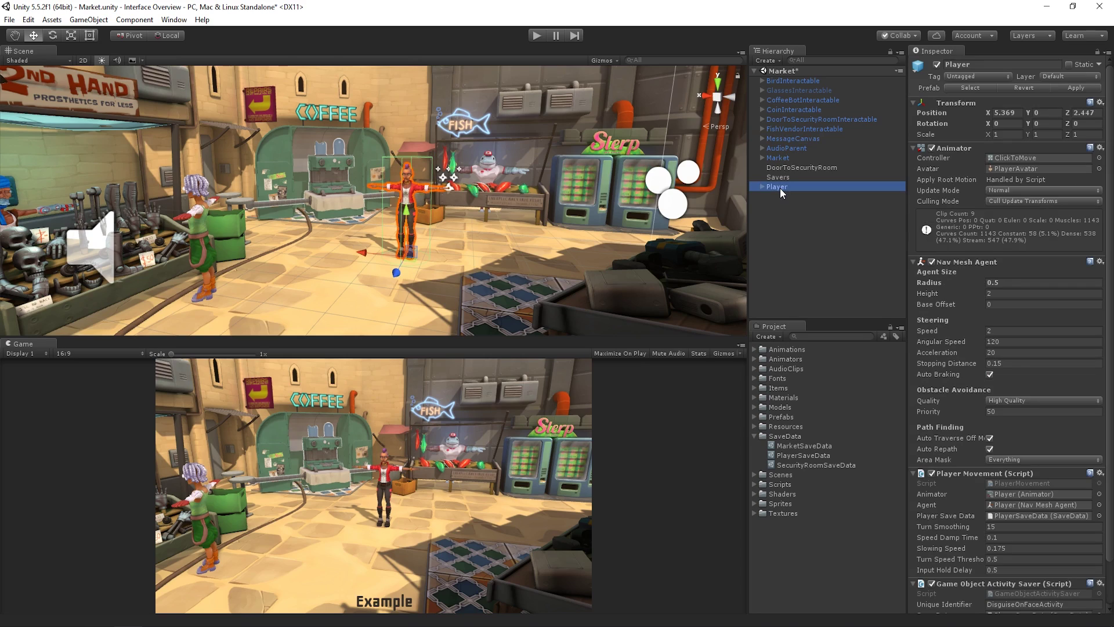
pyautogui.click(1107, 52)
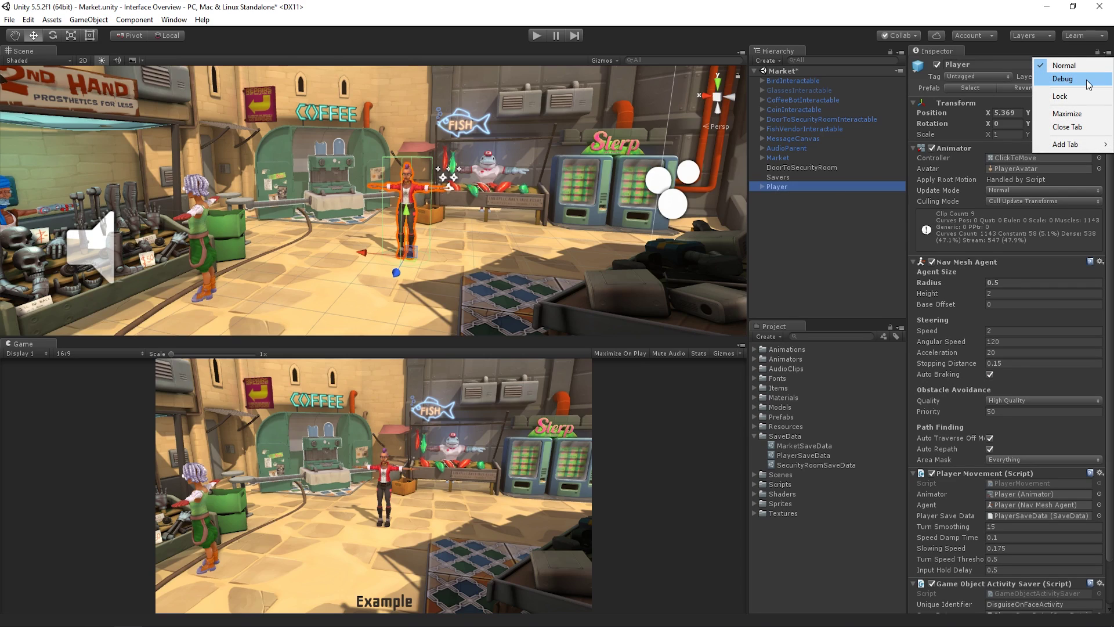
pyautogui.click(1088, 82)
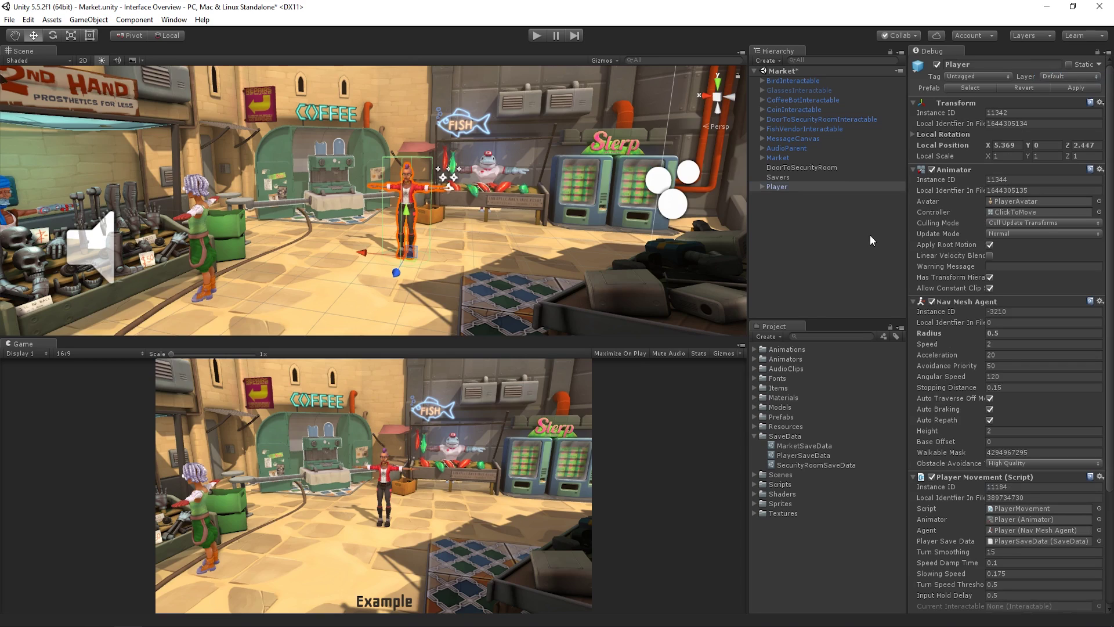
pyautogui.click(1108, 51)
pyautogui.click(1102, 62)
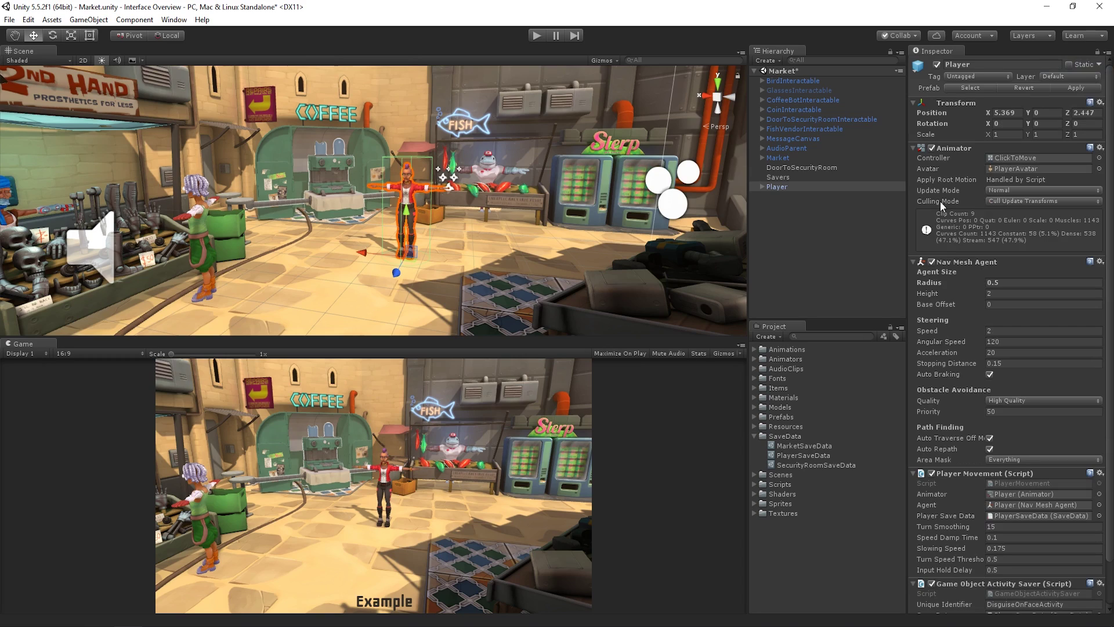
# Step: Switch off Player's Nav Mesh Agent, then clear the selection so the Inspector empties
pyautogui.click(931, 263)
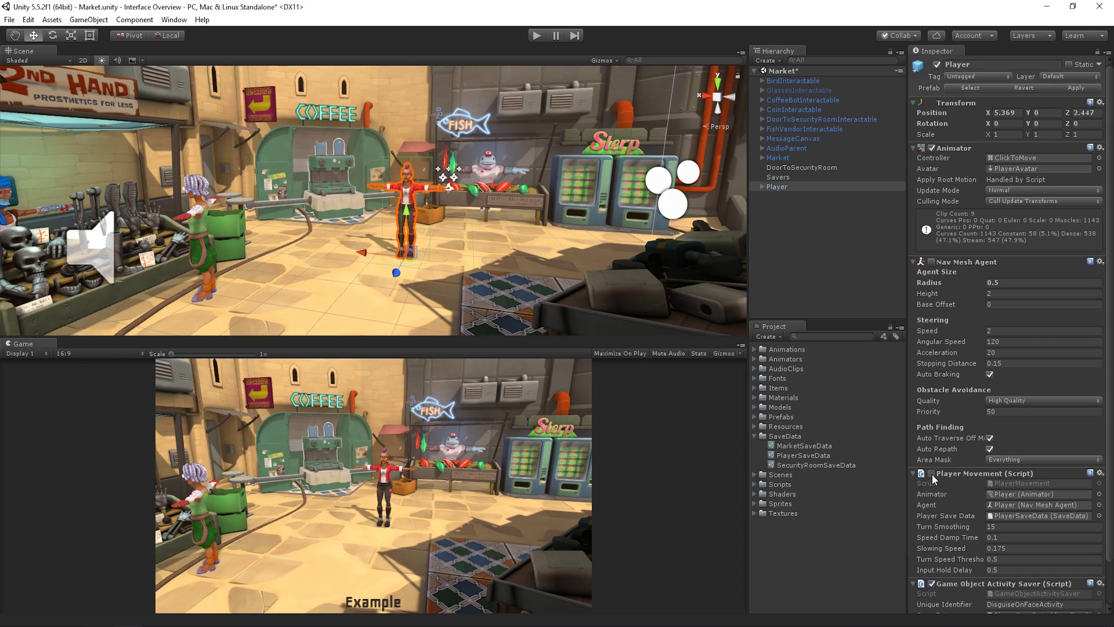
pyautogui.click(819, 253)
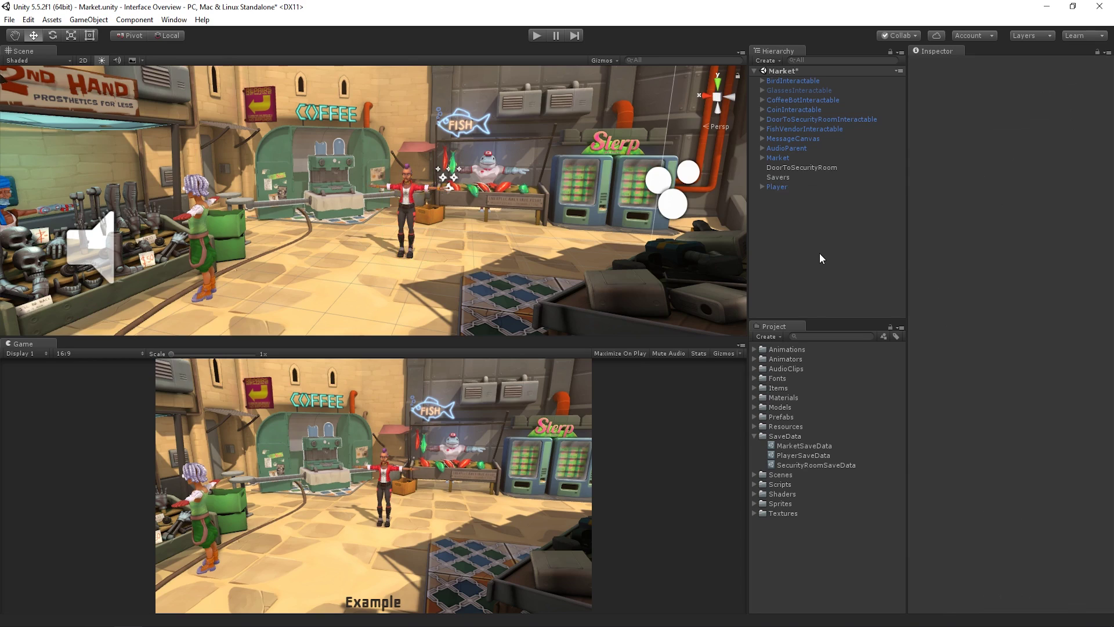